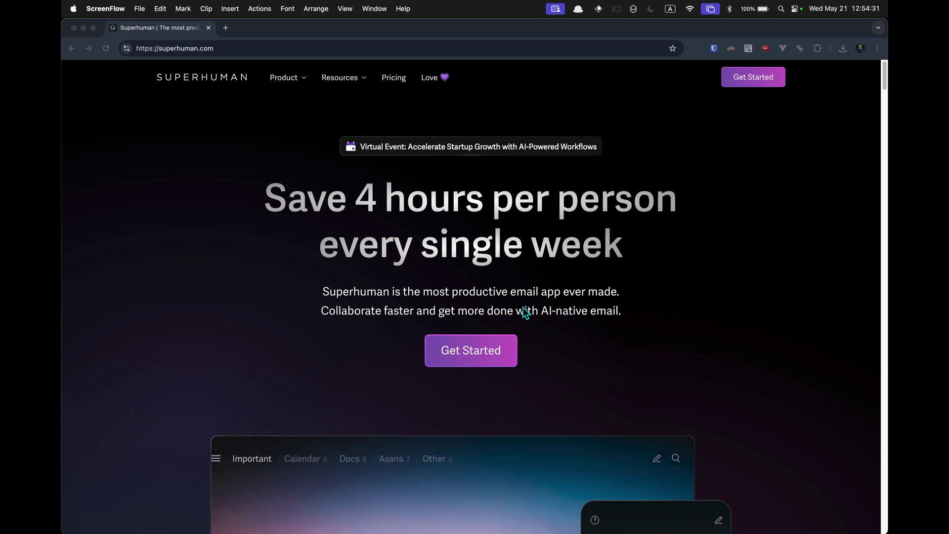
Step: Glance at the Gmail inbox window, then return to the Superhuman homepage
key("super+Tab")
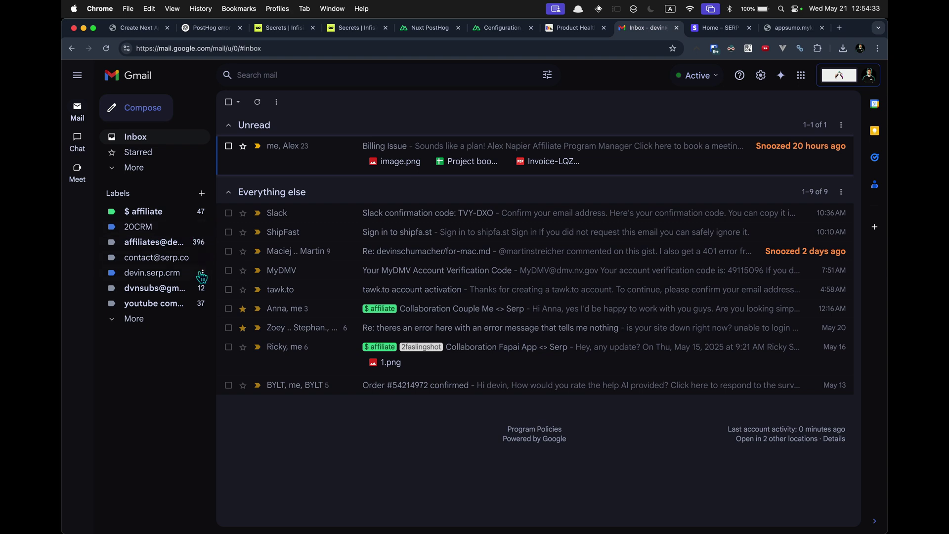
key("super+grave")
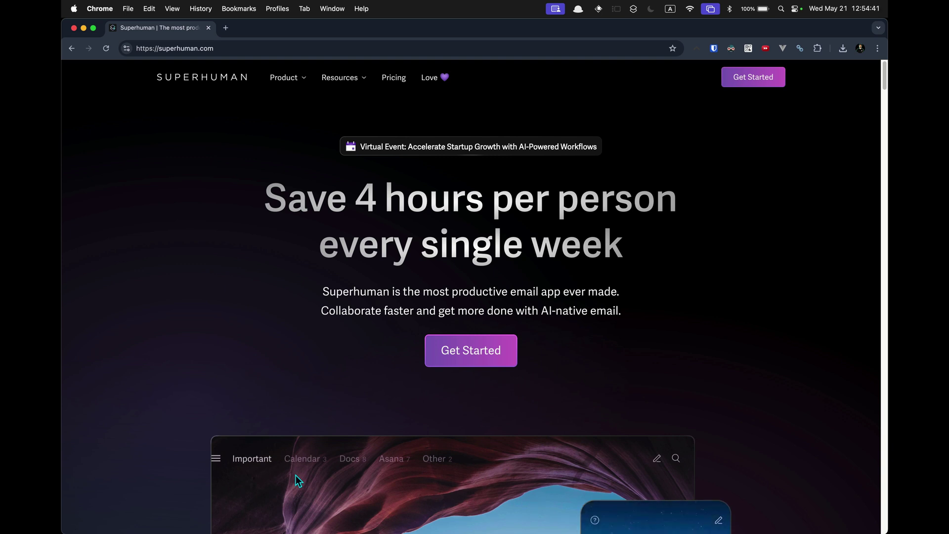
Step: Open the Superhuman AI, Outlook and Gmail product pages in new tabs from the Product menu
mouse_move(297, 79)
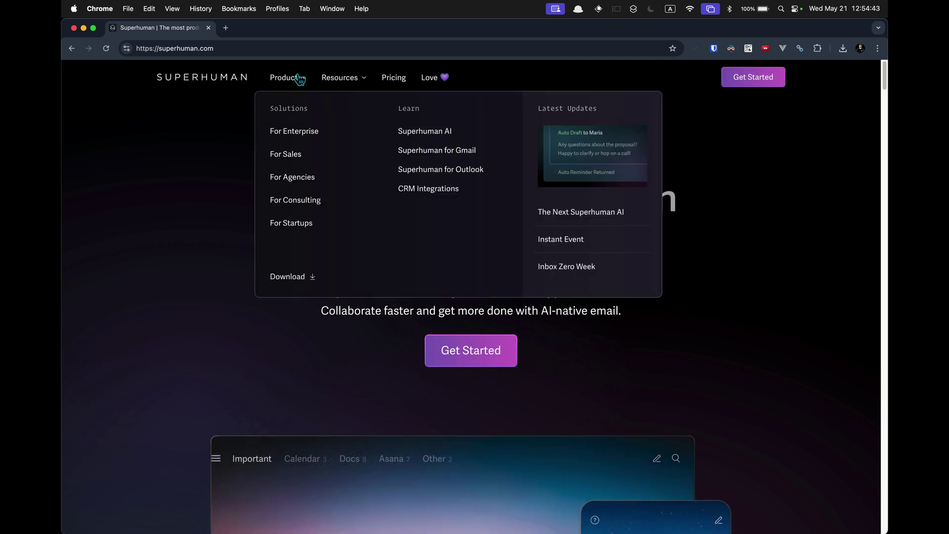
left_click(460, 139, "super")
left_click(460, 151, "super")
left_click(458, 149, "super")
Step: Close the homepage, AI and Outlook tabs, then scroll the Gmail page's feature comparison
key("super+w")
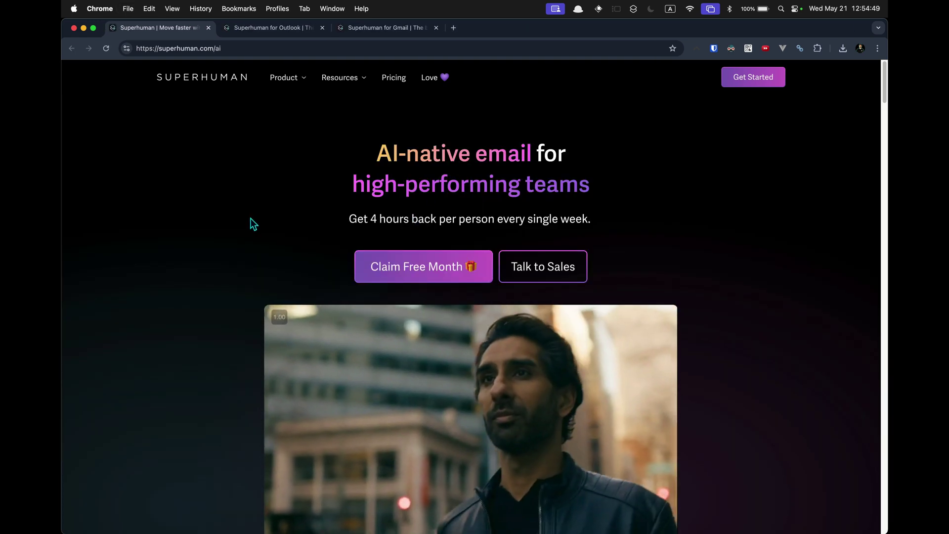
key("super+w")
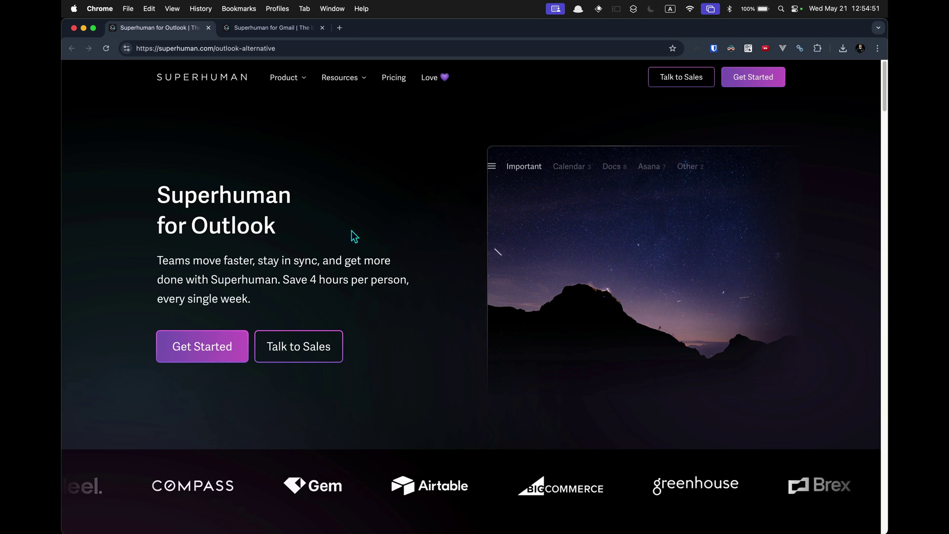
key("super+w")
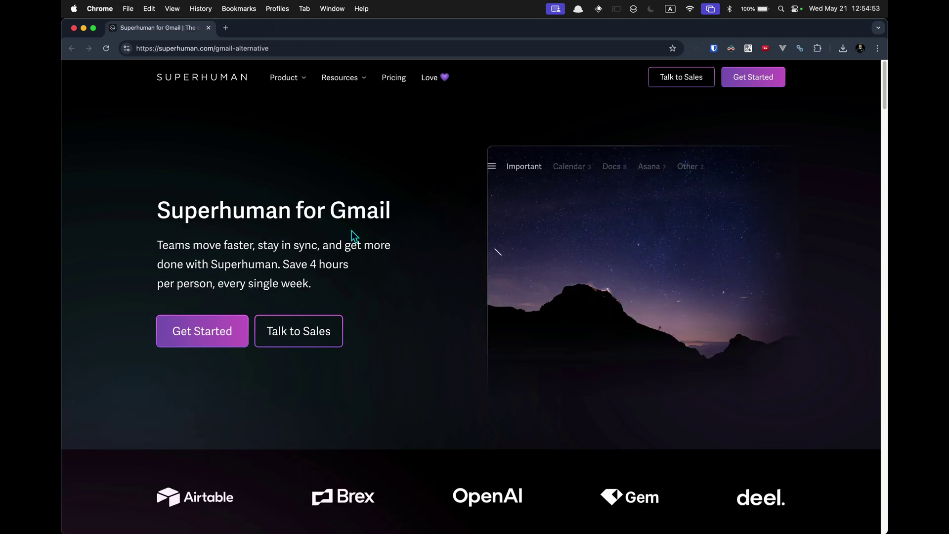
scroll(351, 230, "down", 3)
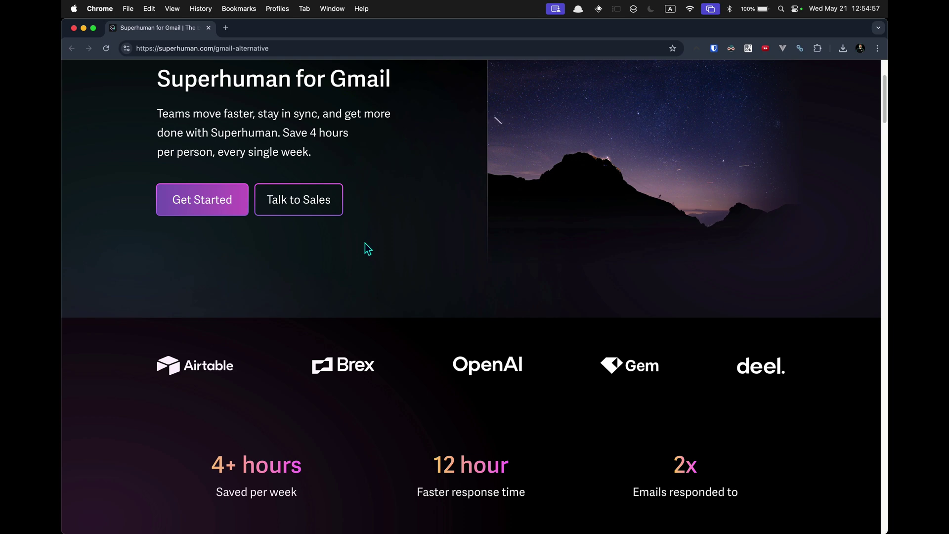
scroll(277, 262, "down", 5)
scroll(276, 260, "up", 10)
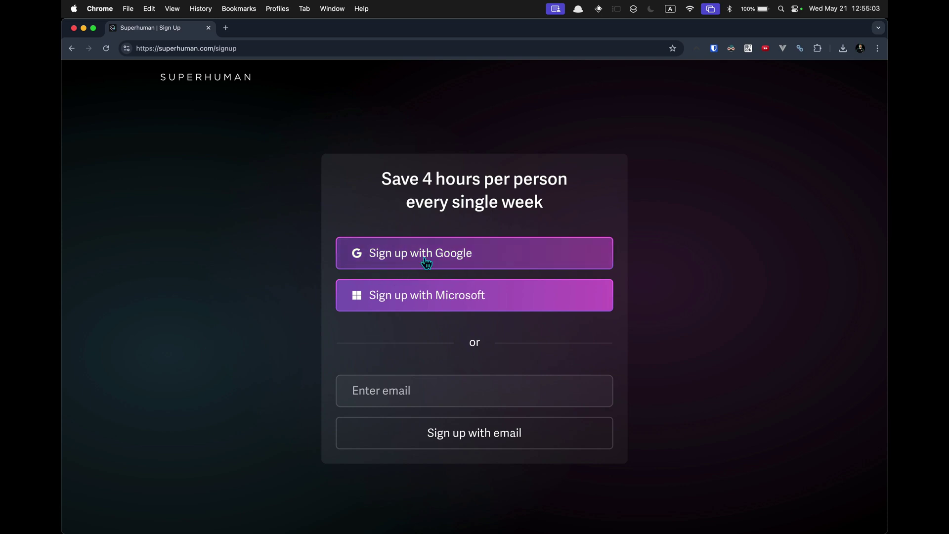
Step: Sign up for Superhuman with the Google account
left_click(426, 262)
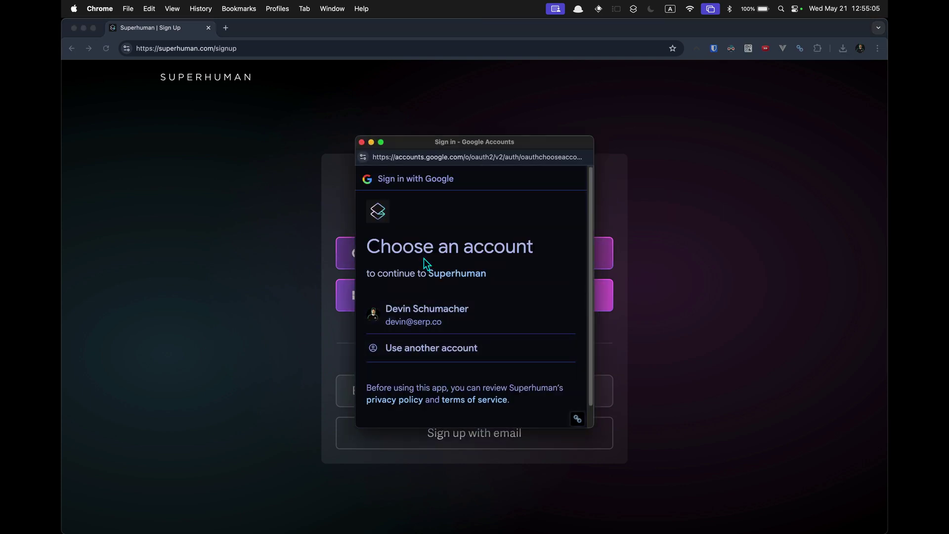
left_click(460, 320)
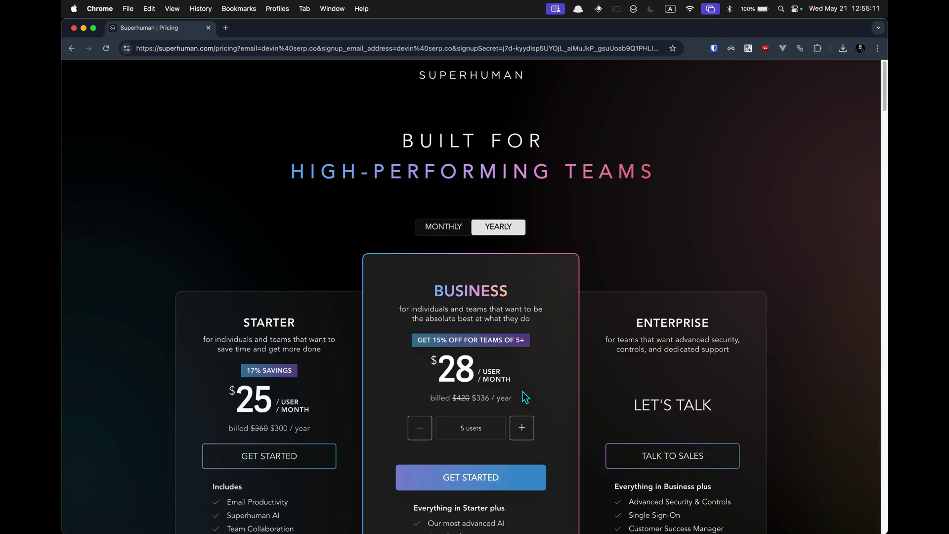
scroll(525, 397, "down", 3)
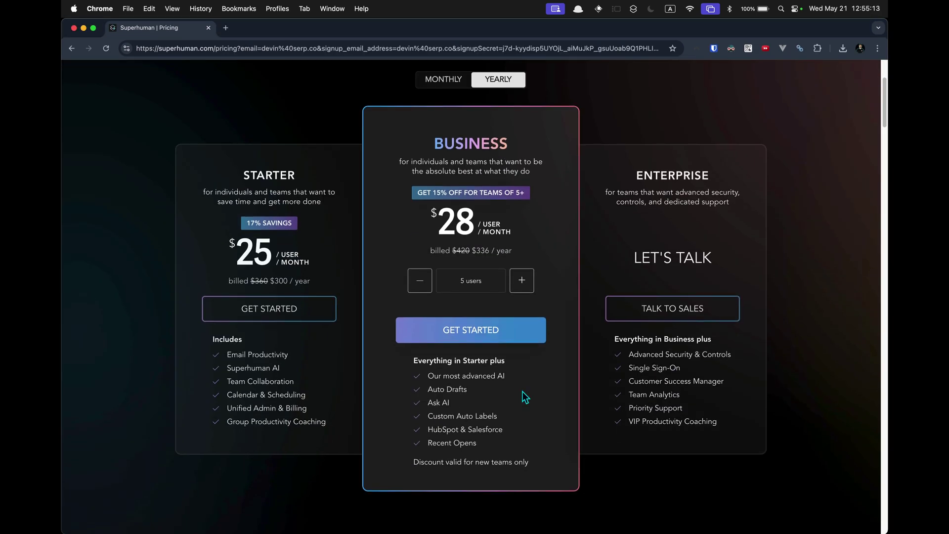
Step: Switch pricing to monthly billing and lower the Business plan to 1 user ($40/user/month)
left_click(447, 81)
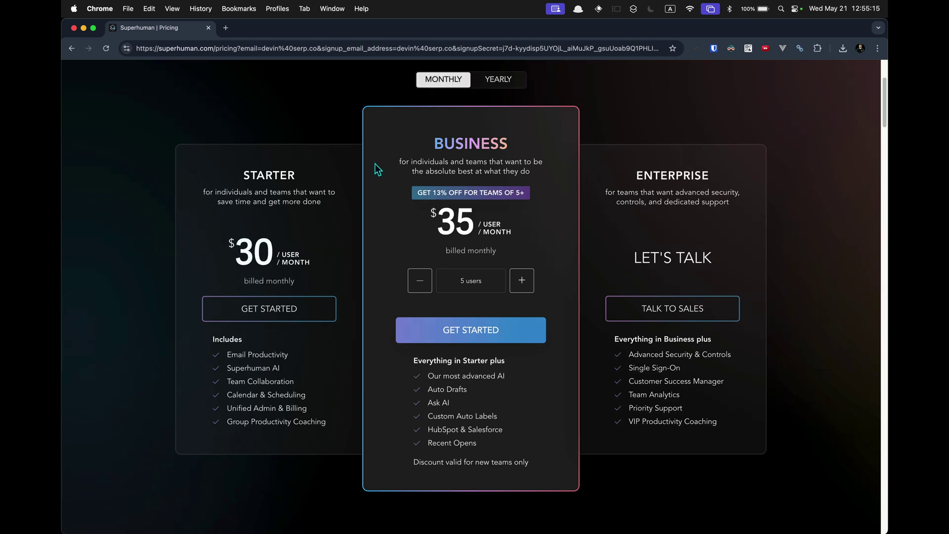
scroll(351, 300, "down", 3)
scroll(351, 300, "up", 2)
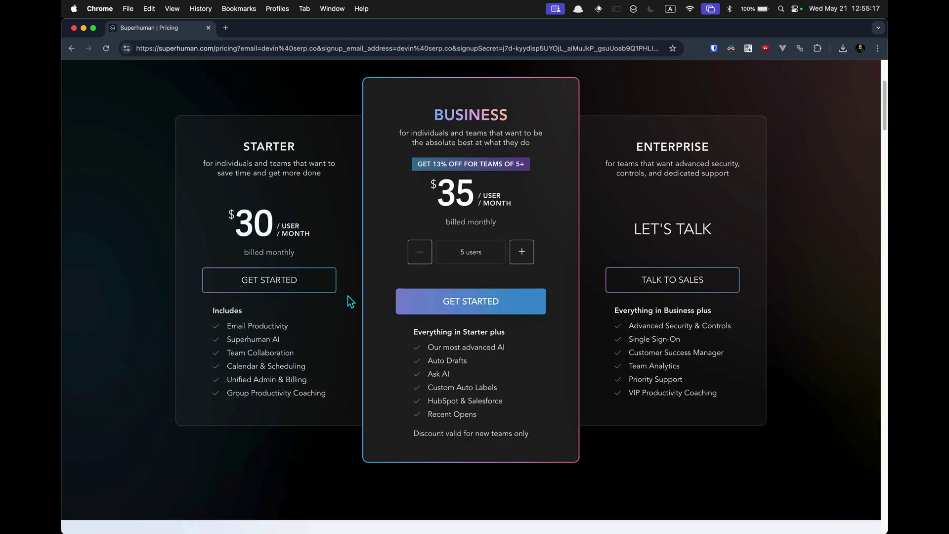
left_click(420, 251)
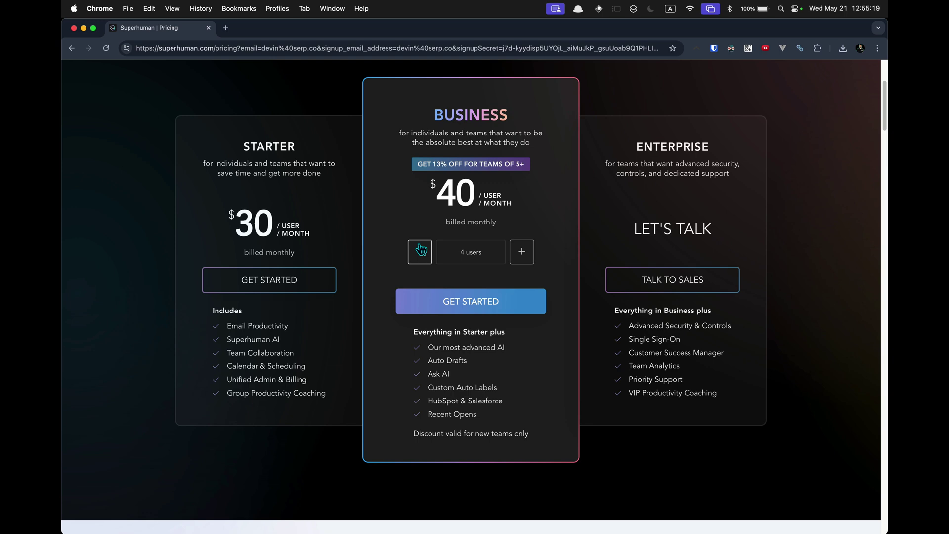
left_click(421, 252)
scroll(327, 431, "down", 10)
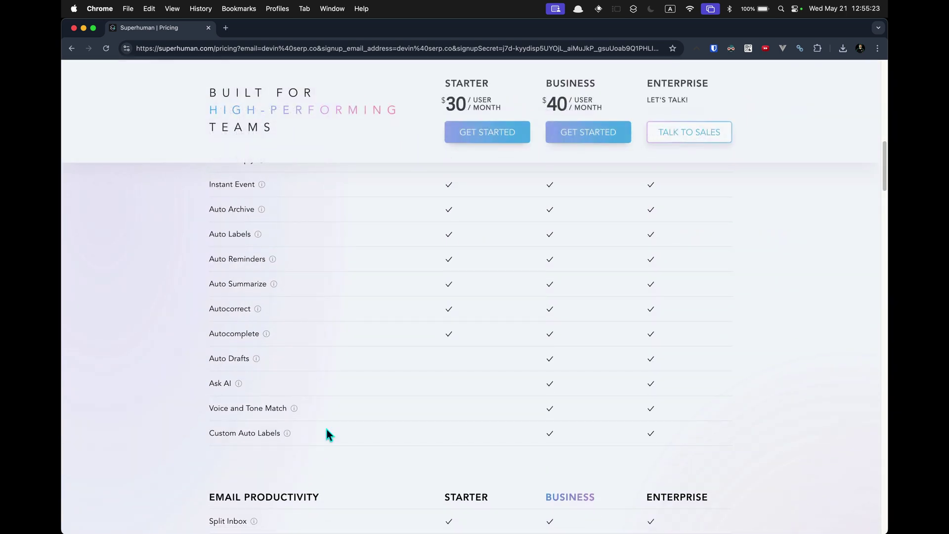
scroll(326, 433, "down", 15)
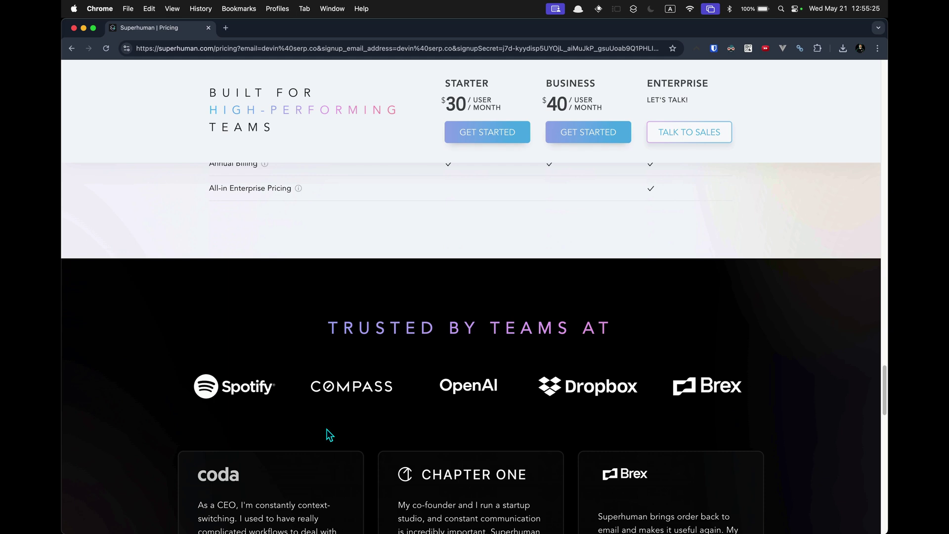
scroll(327, 433, "down", 15)
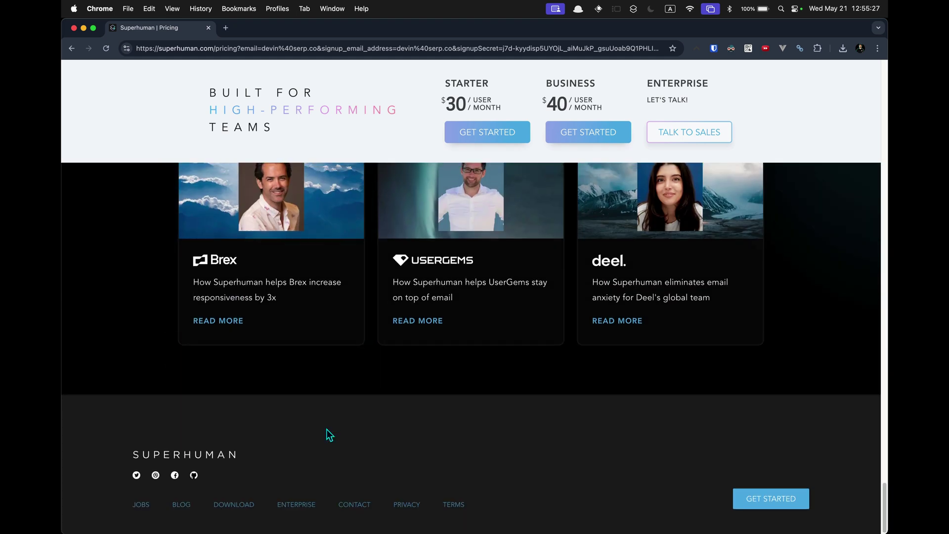
scroll(326, 429, "up", 20)
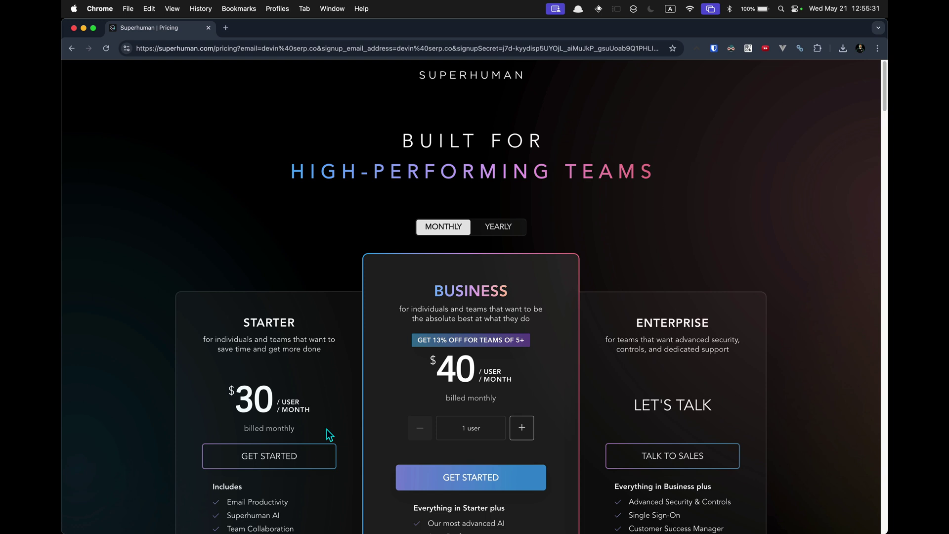
Step: Search Google for 'superhuman ai email alternatives'
key("super+l")
type("superm")
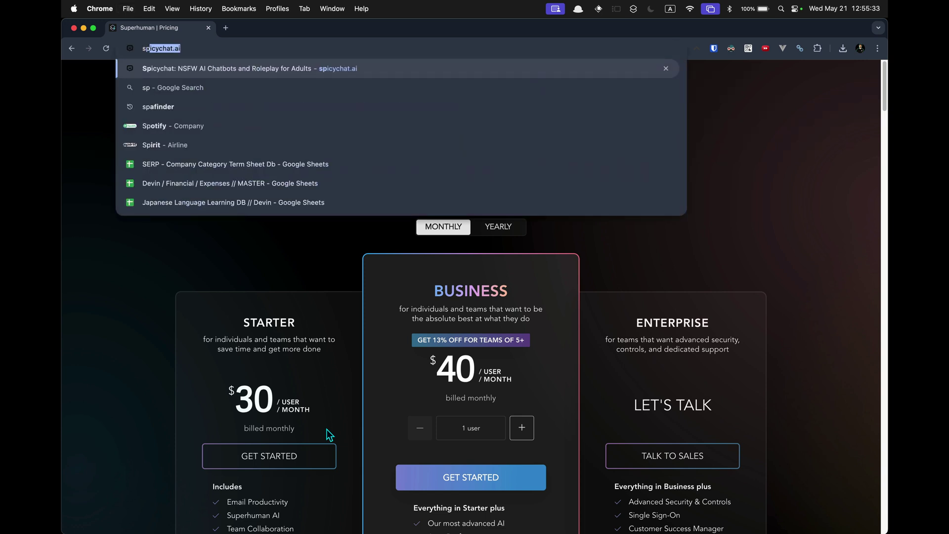
key("BackSpace")
key("BackSpace")
type("huma")
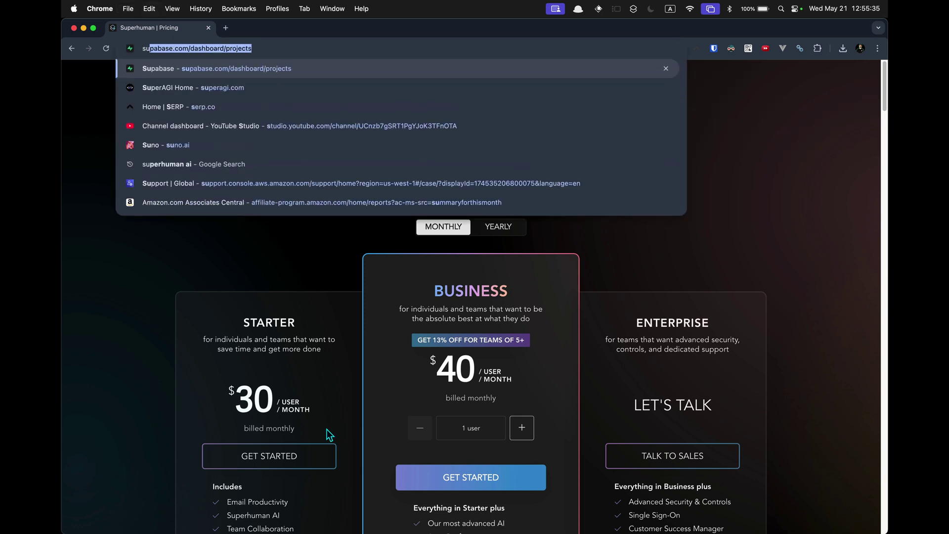
type("n ai email ")
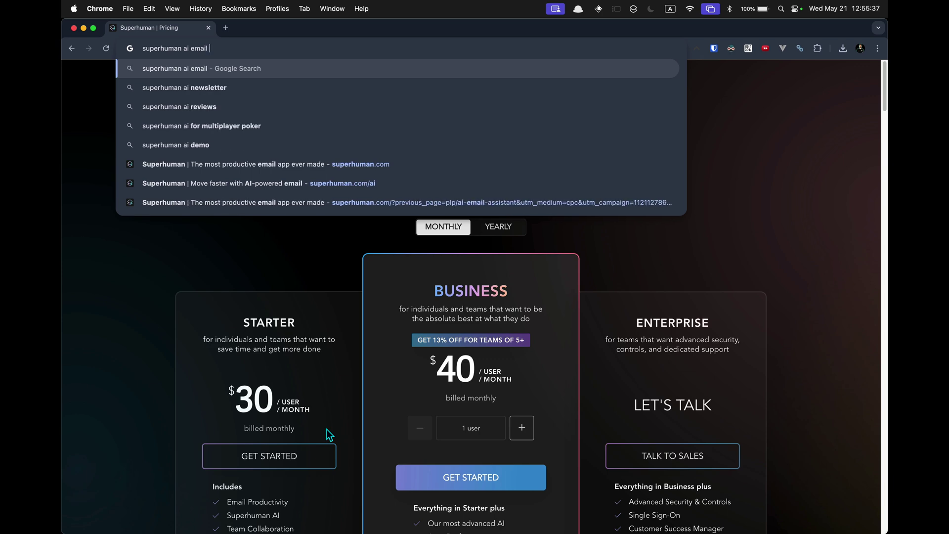
type("alternatives")
key("Return")
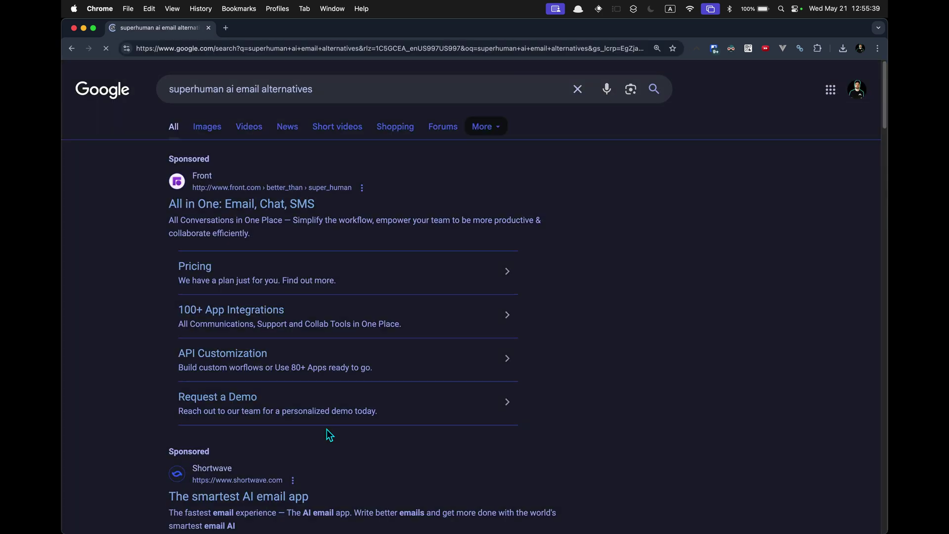
Step: Open the sponsored Shortwave result in a background tab
scroll(198, 346, "down", 2)
scroll(179, 367, "down", 5)
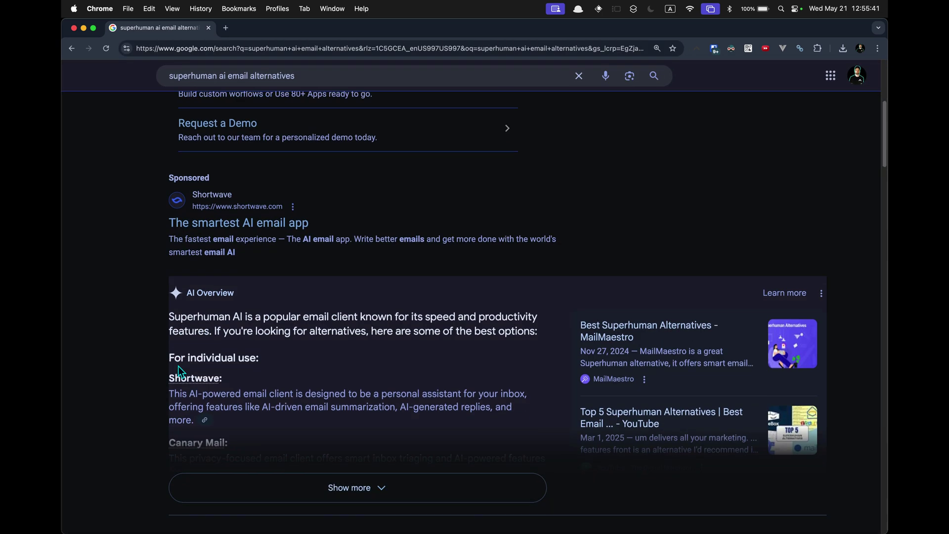
left_click(262, 221, "super")
scroll(262, 230, "down", 6)
scroll(262, 230, "down", 2)
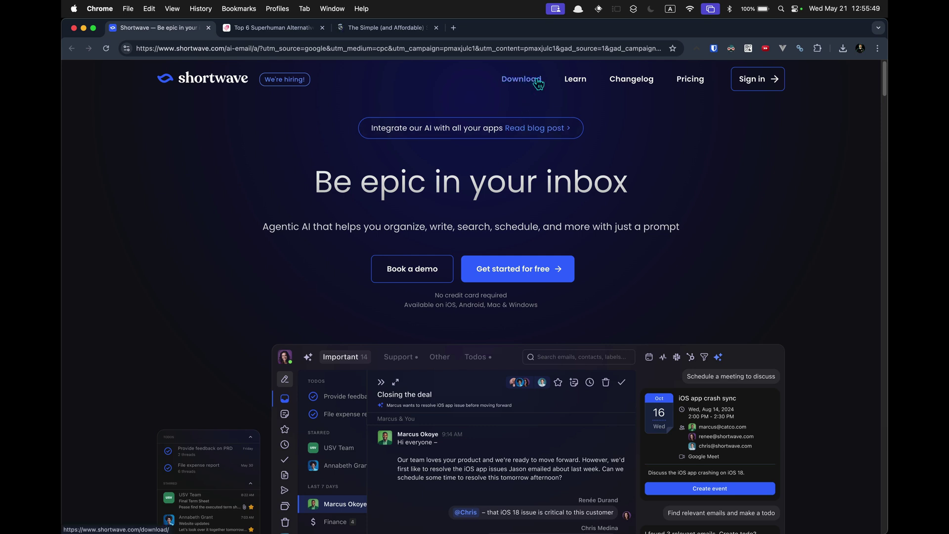
Step: Scroll through the Shortwave homepage, briefly checking the dark mode extension and screen brightness
scroll(473, 135, "down", 5)
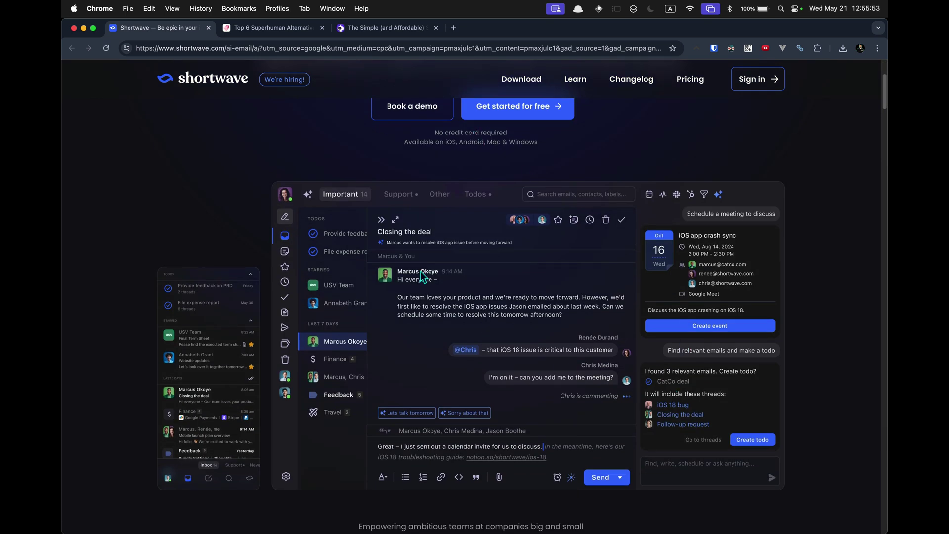
scroll(261, 413, "down", 2)
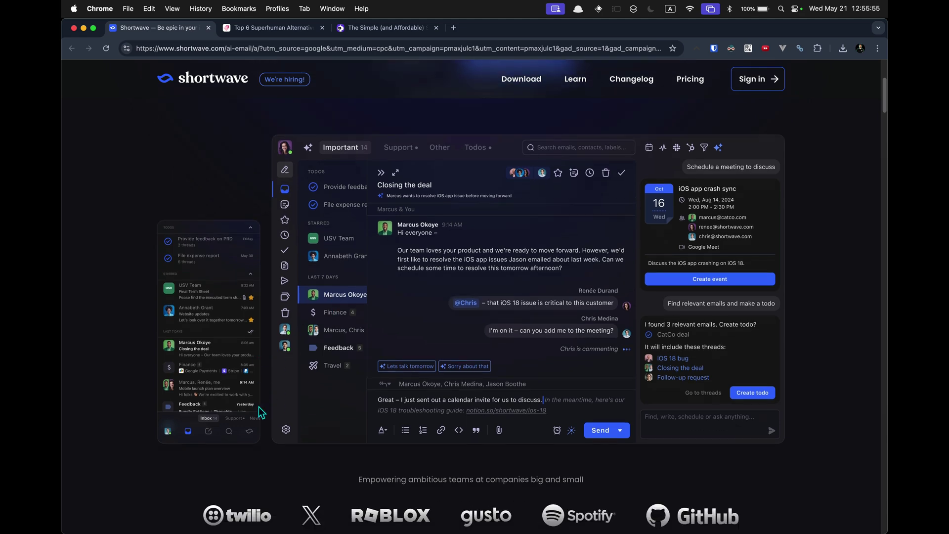
scroll(412, 401, "down", 10)
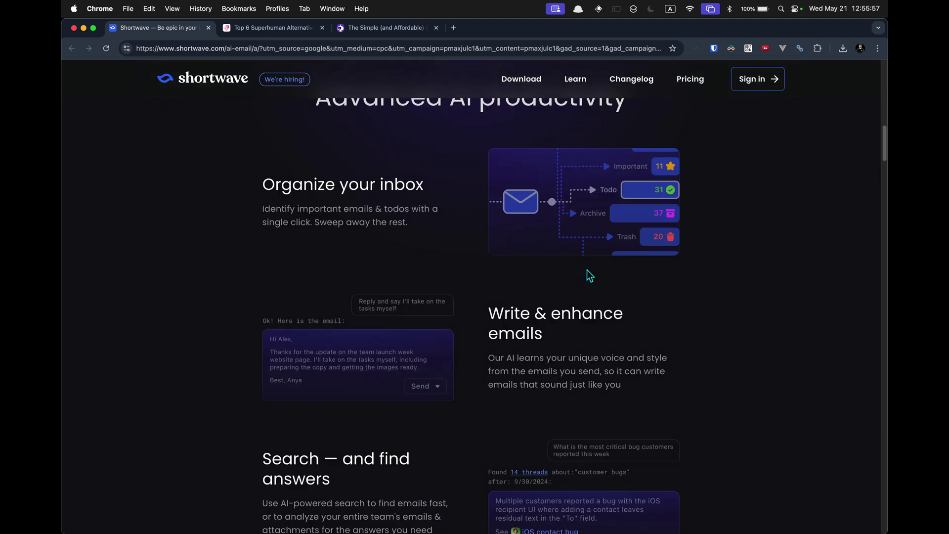
scroll(439, 390, "down", 12)
scroll(435, 414, "up", 4)
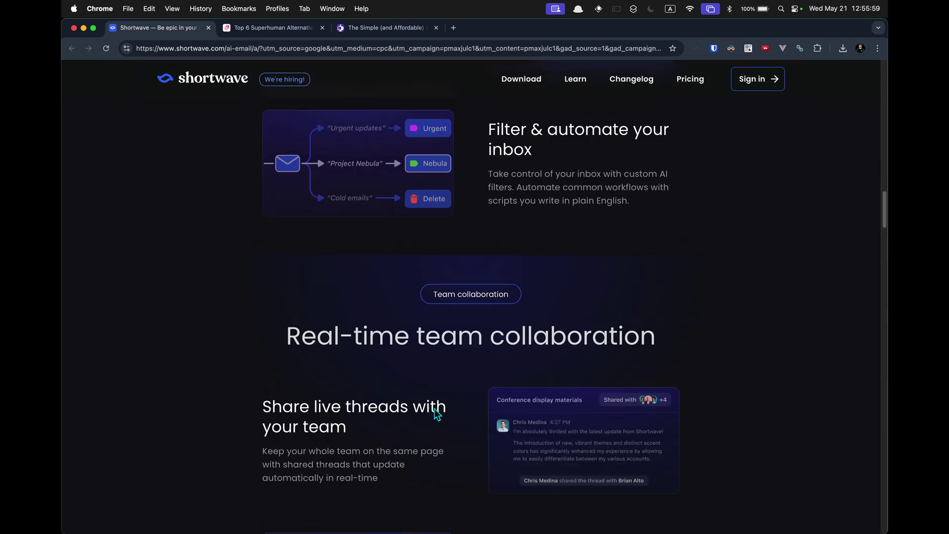
scroll(437, 415, "down", 9)
scroll(437, 415, "down", 20)
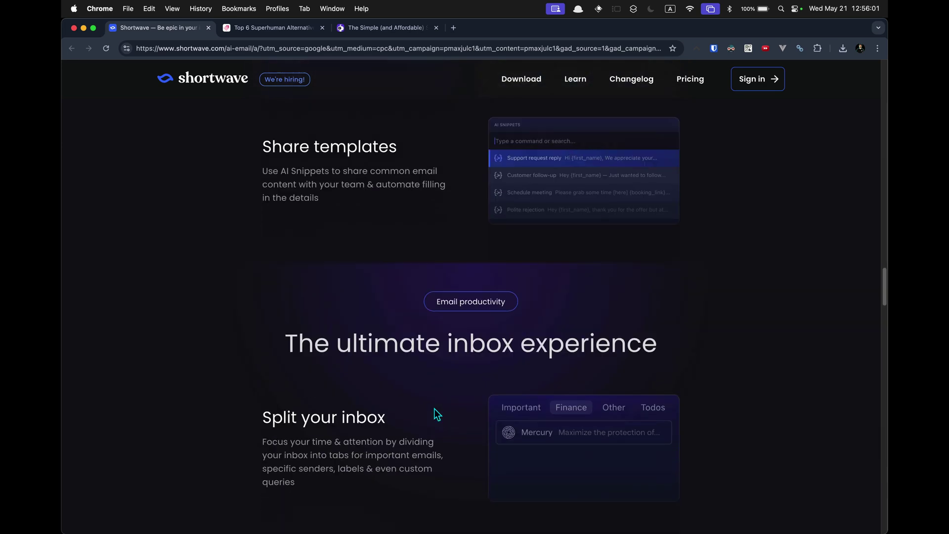
scroll(437, 414, "down", 2)
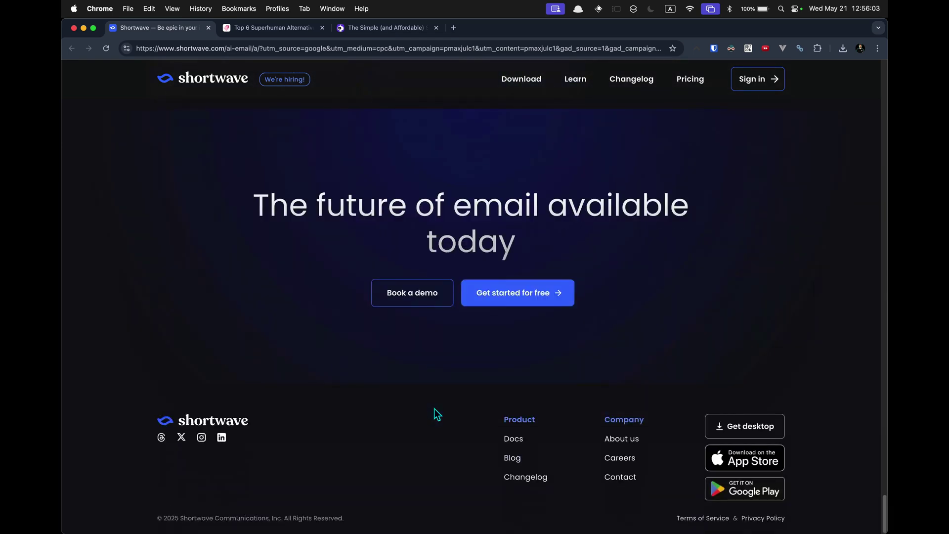
left_click(731, 47)
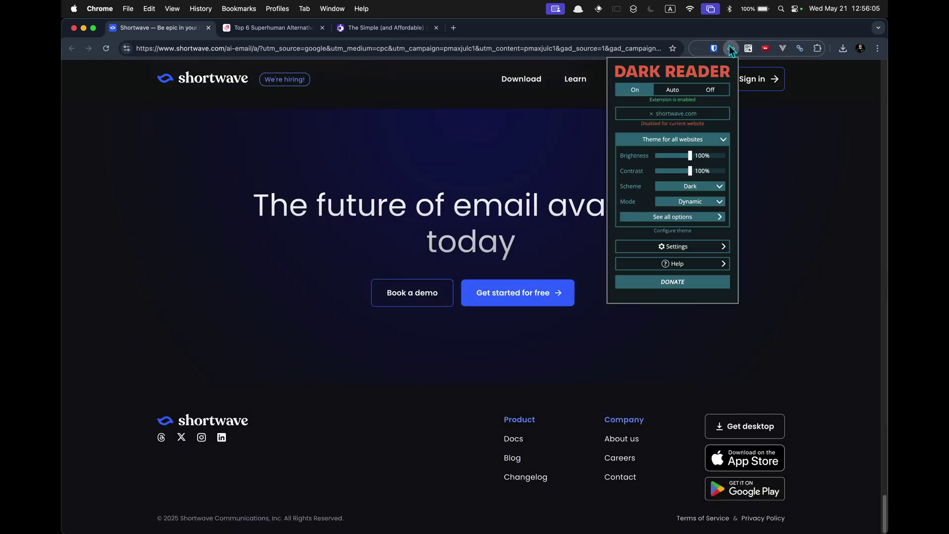
left_click(731, 47)
key("XF86MonBrightnessUp")
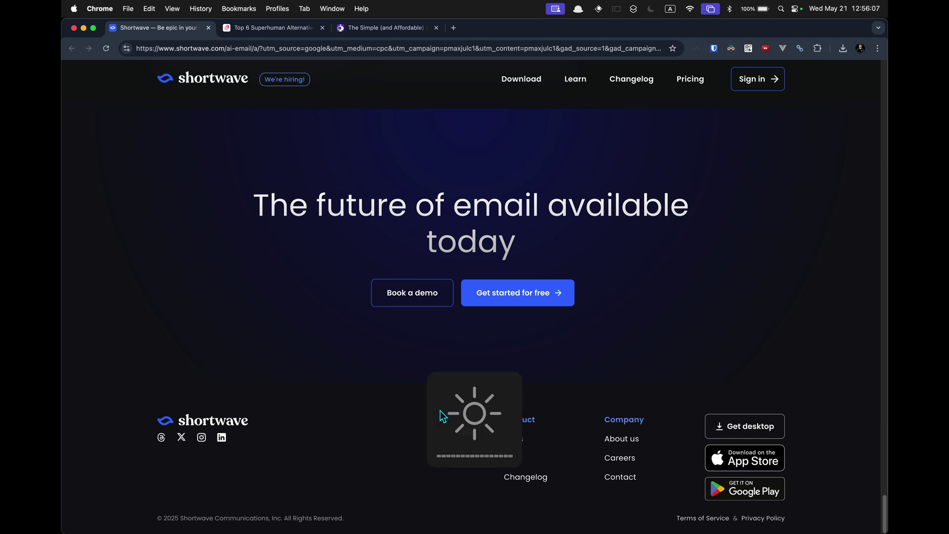
Step: Open Shortwave's pricing, view the Individual plans, and click Get started on the Free plan
left_click(434, 420)
left_click(691, 83)
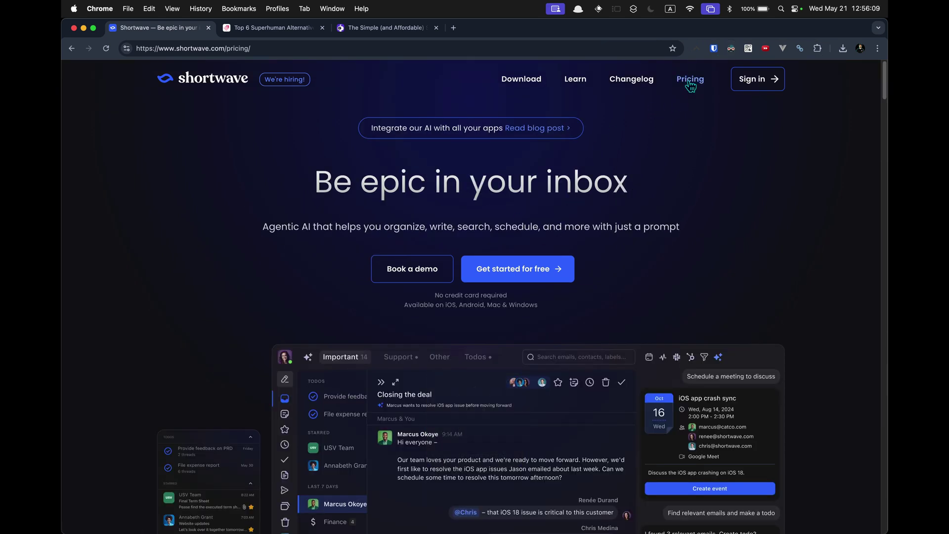
scroll(257, 430, "down", 4)
scroll(257, 430, "up", 4)
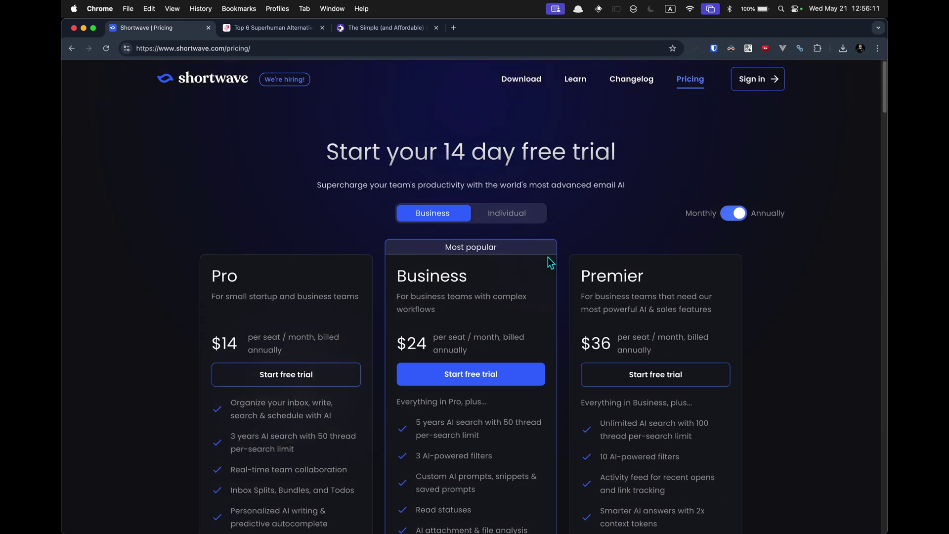
left_click(542, 216)
scroll(403, 346, "down", 3)
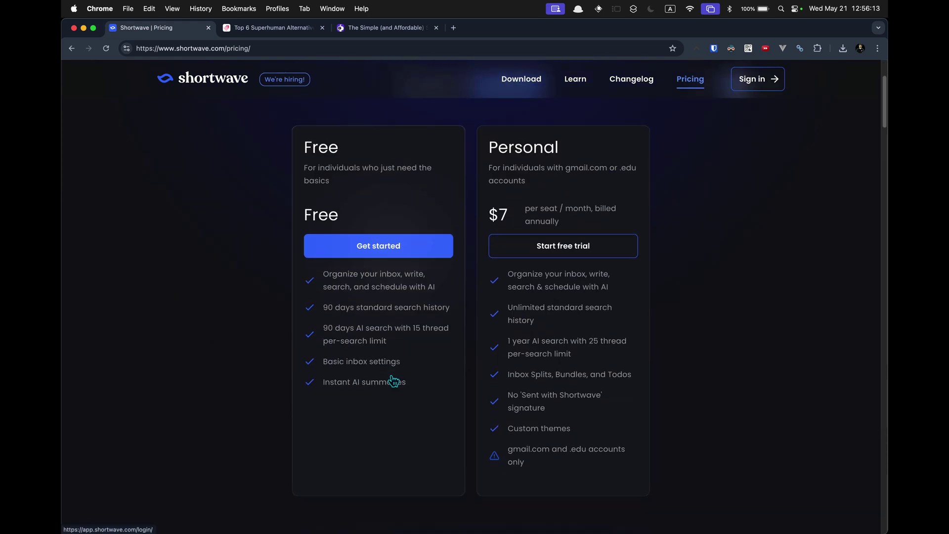
scroll(394, 380, "up", 1)
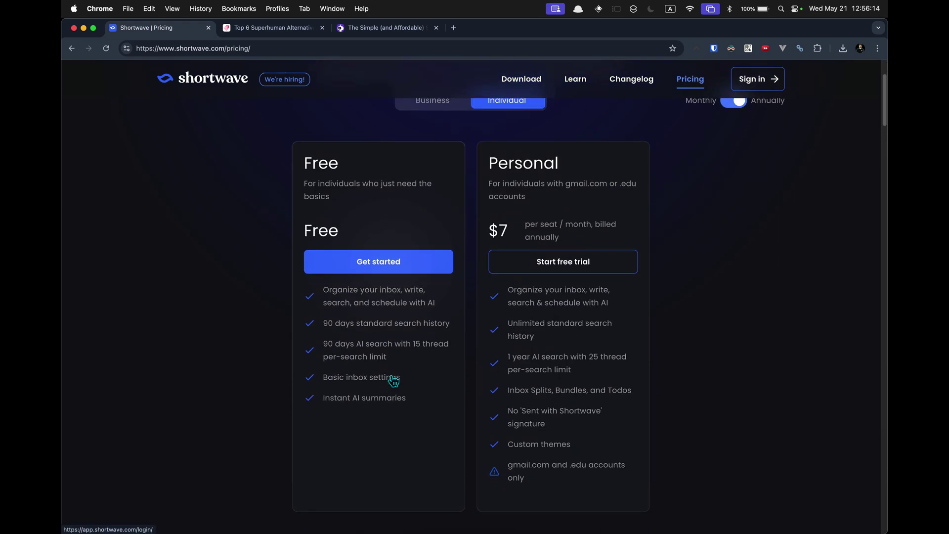
left_click(369, 270)
Step: Skim the efficient.app article, jumping to its Inbox Zero and Missive sections
key("ctrl+Tab")
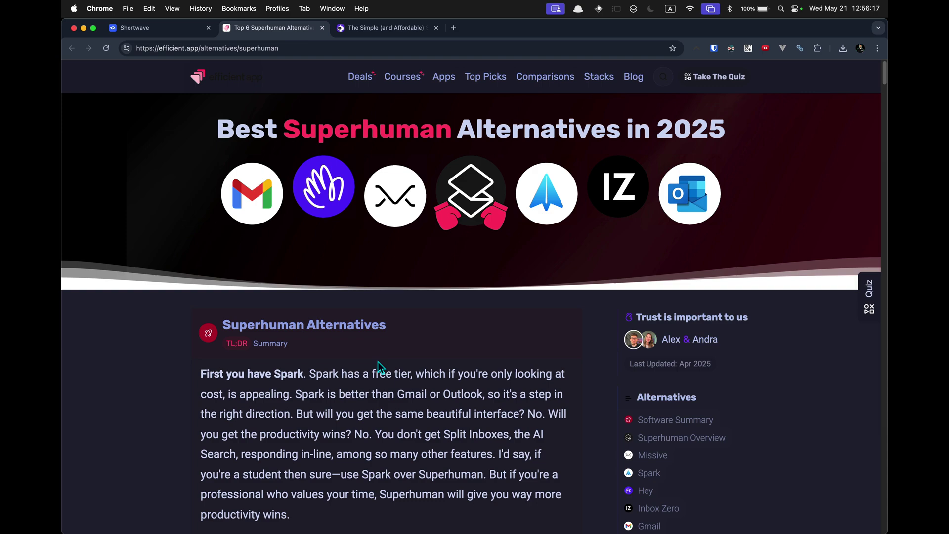
scroll(378, 366, "down", 20)
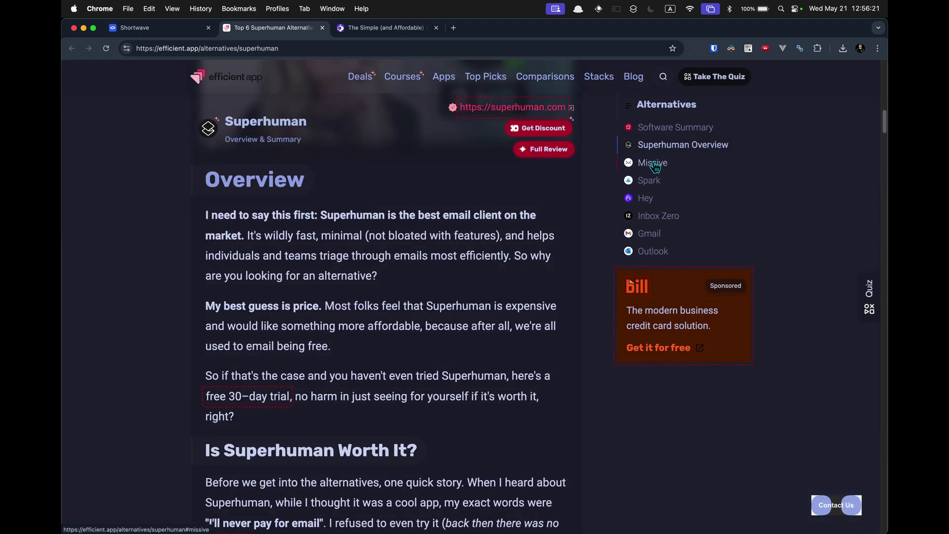
left_click(648, 216)
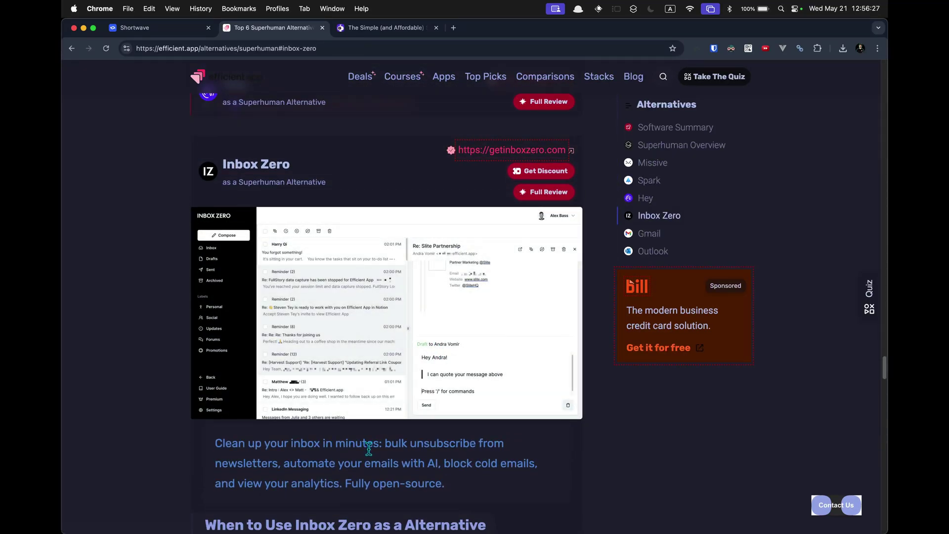
scroll(369, 449, "down", 1)
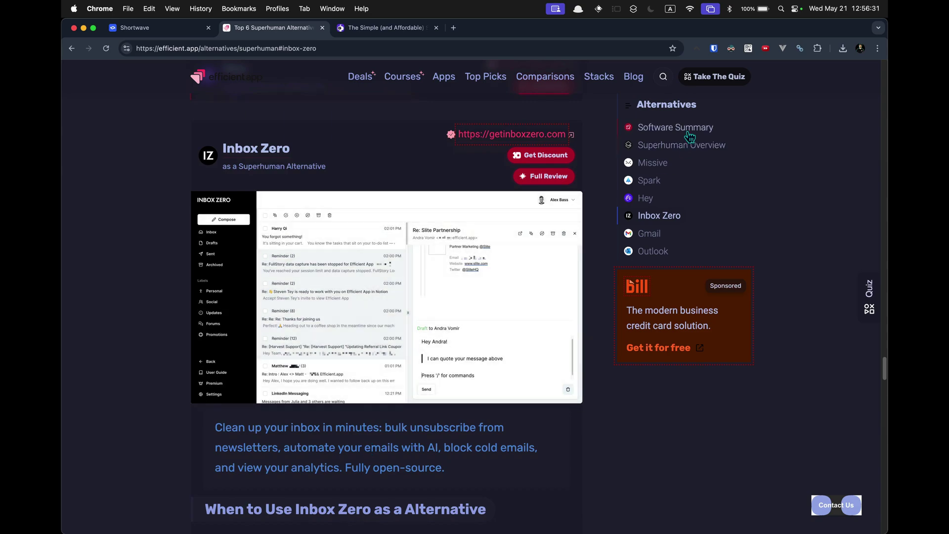
left_click(643, 162)
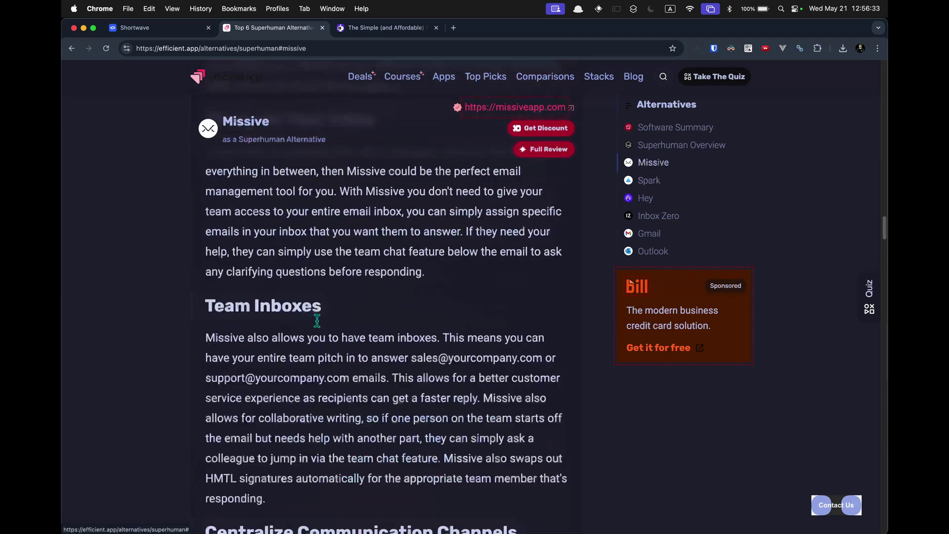
Step: Close the efficient.app article and scroll the Mailman Superhuman-alternative page
key("super+w")
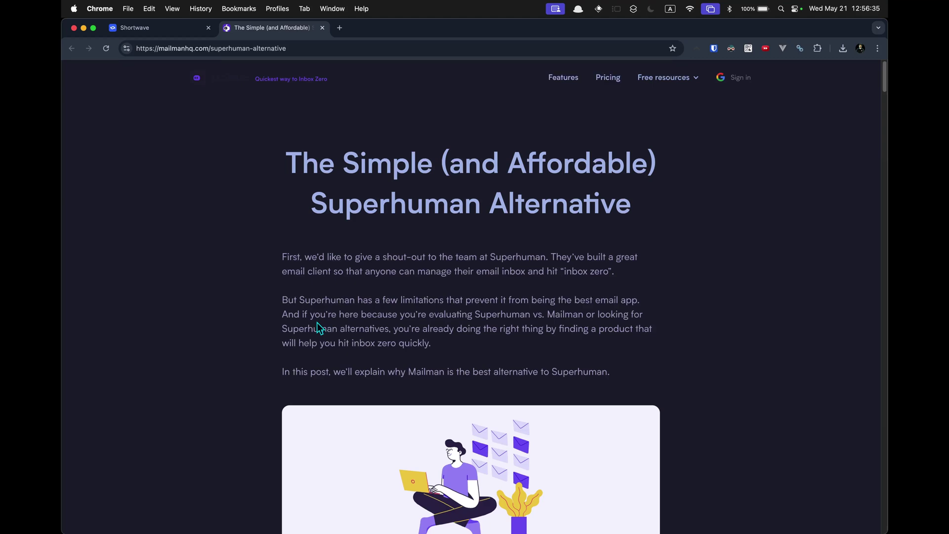
scroll(317, 323, "down", 10)
scroll(309, 315, "down", 6)
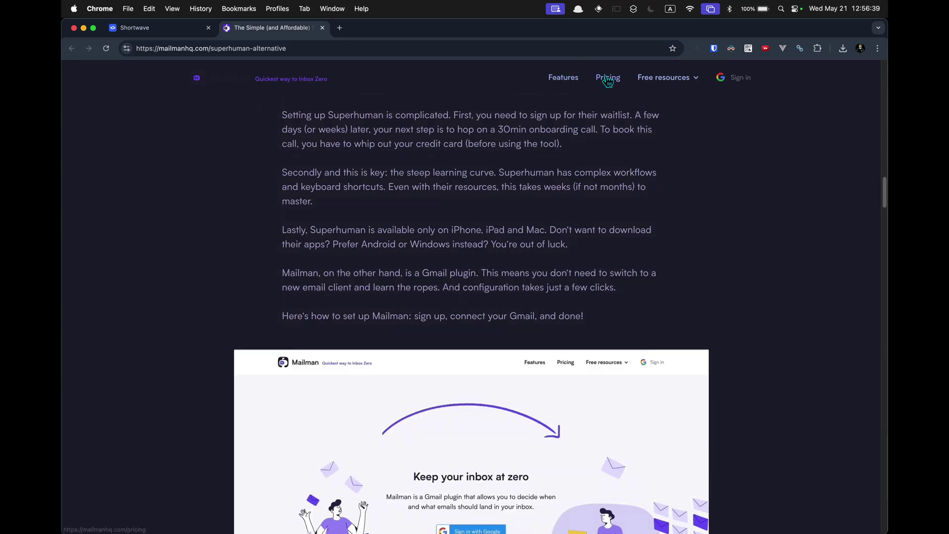
Step: Close the Mailman tab and sign in to Shortwave with the Google account
left_click(609, 78)
key("super+w")
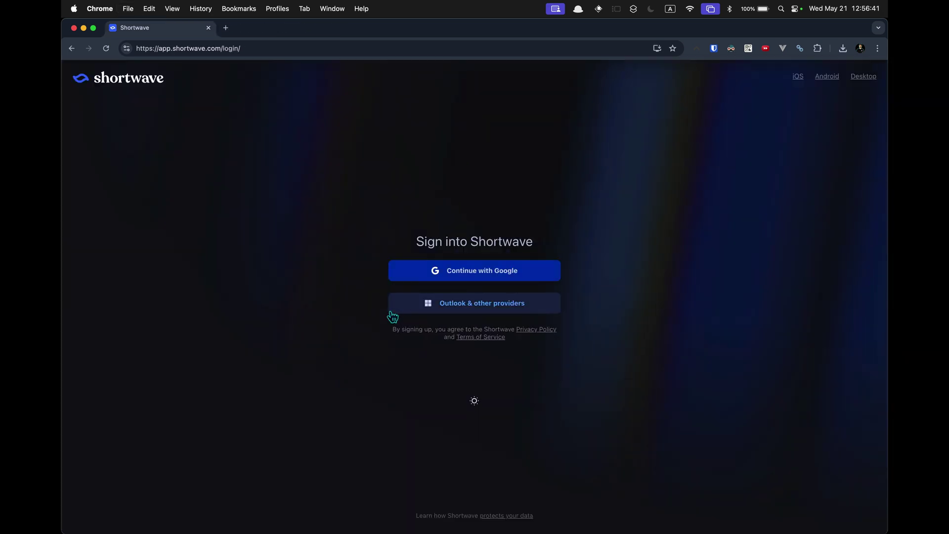
left_click(441, 281)
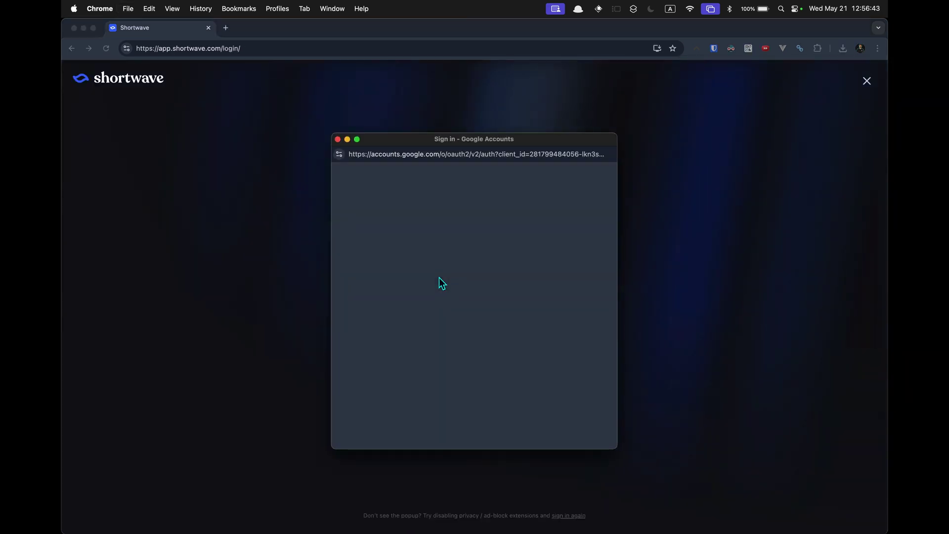
left_click(441, 303)
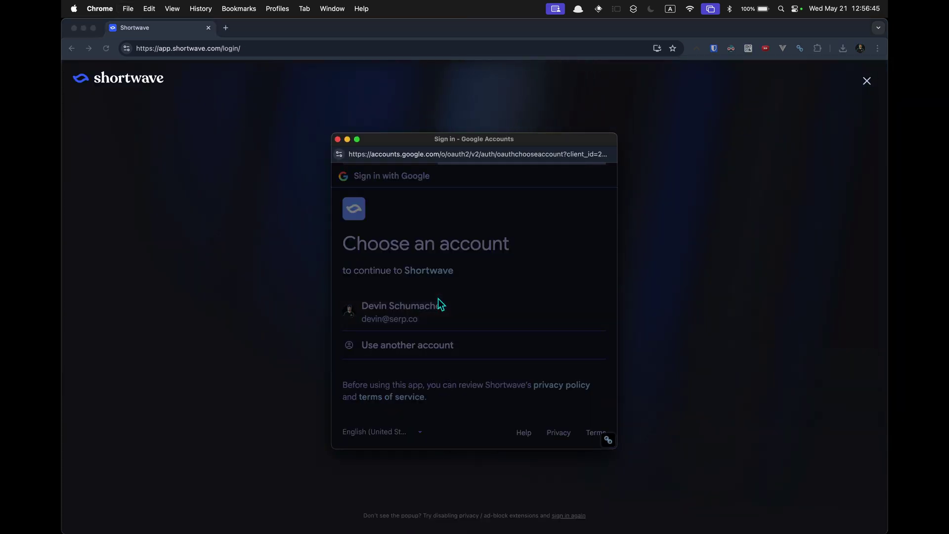
left_click(532, 379)
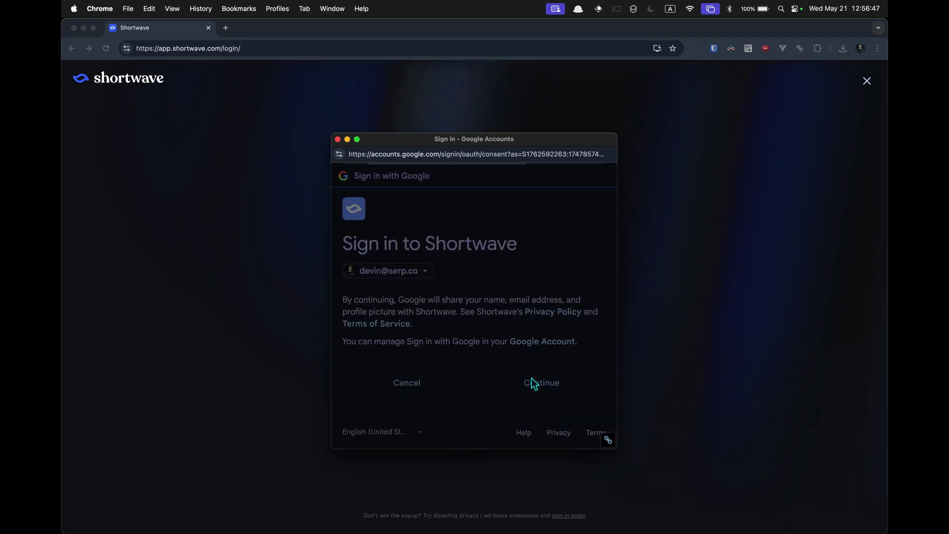
Step: Grant Shortwave all requested Google account permissions
left_click(367, 350)
scroll(381, 351, "down", 5)
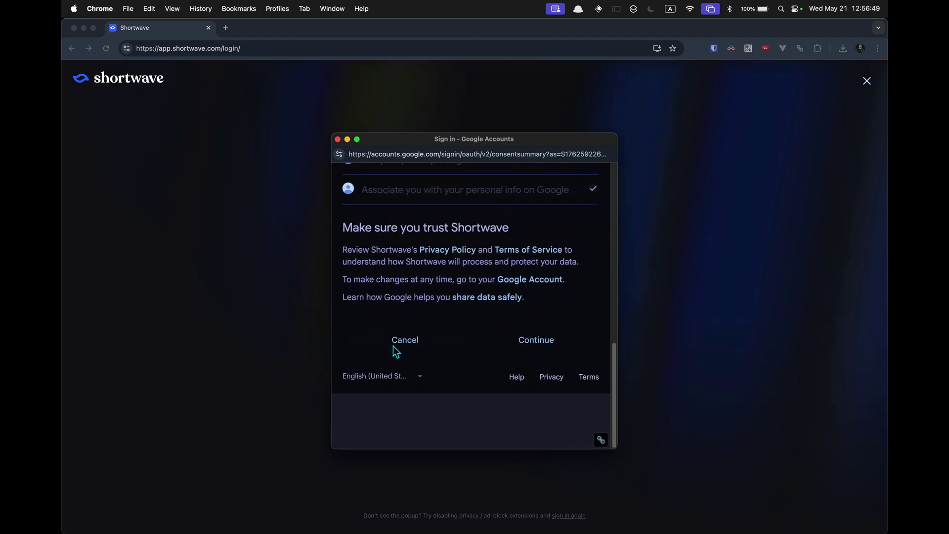
left_click(535, 389)
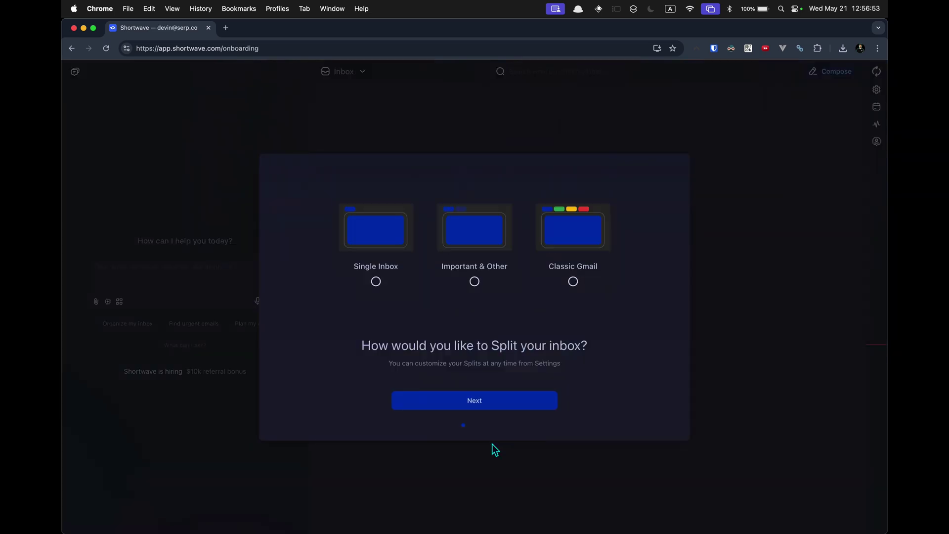
Step: Choose the Important & Other inbox split
left_click(417, 267)
left_click(494, 257)
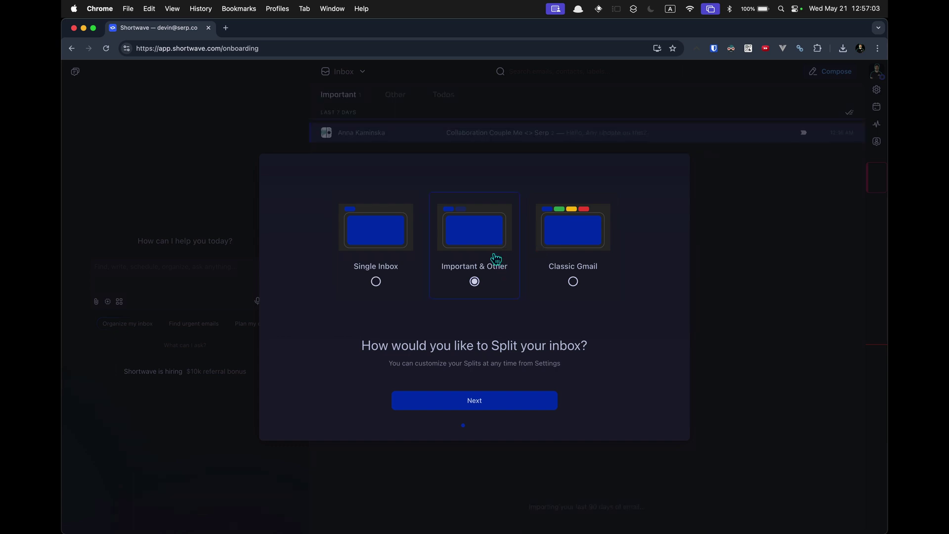
left_click(495, 402)
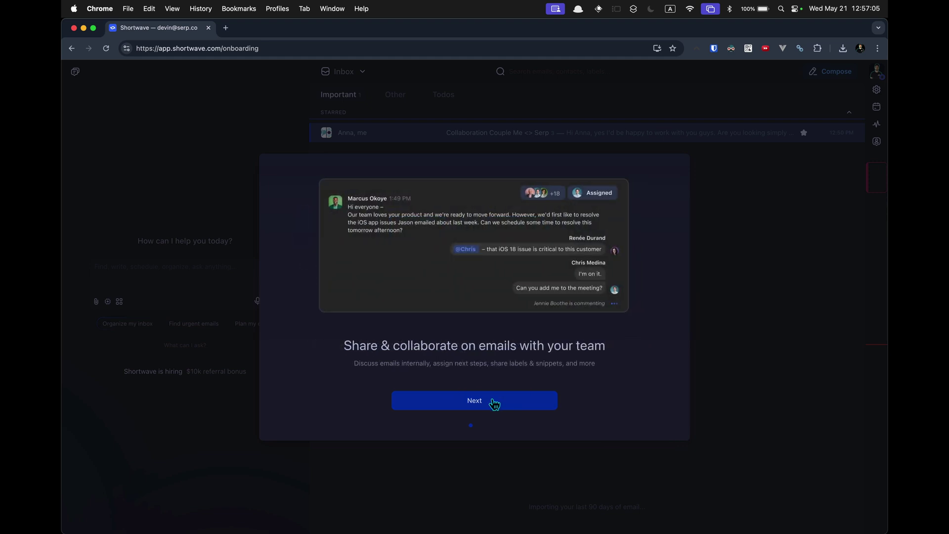
Step: Go through the remaining onboarding slides, view monthly Individual pricing, and skip the free trial
left_click(494, 401)
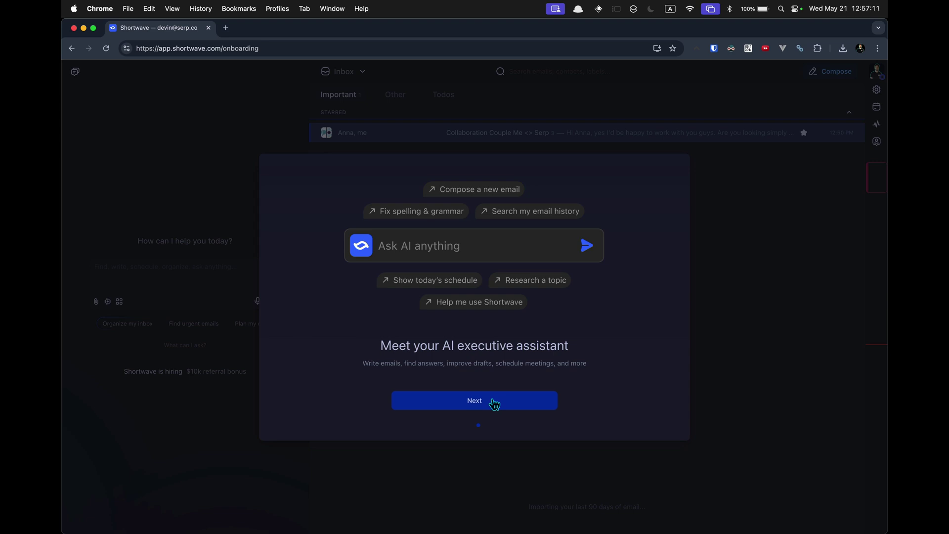
left_click(494, 402)
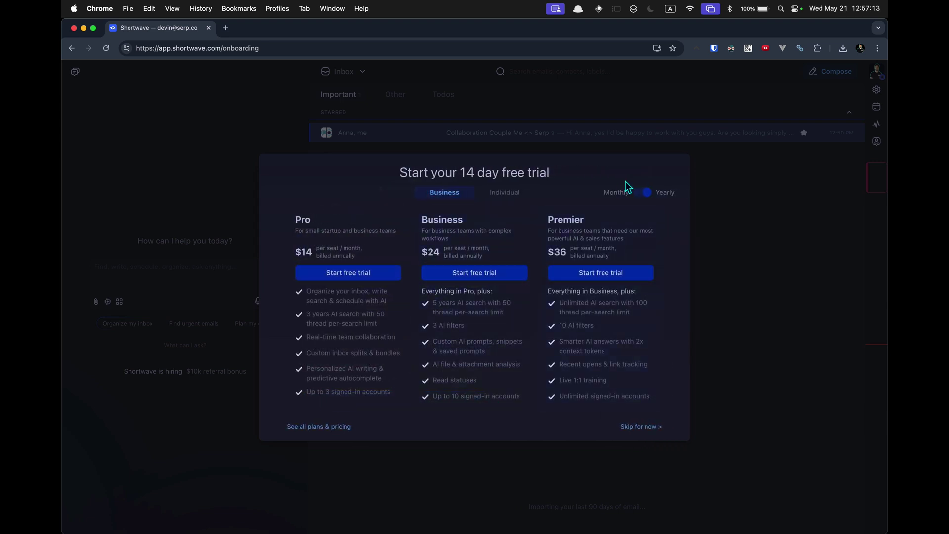
left_click(638, 193)
left_click(503, 198)
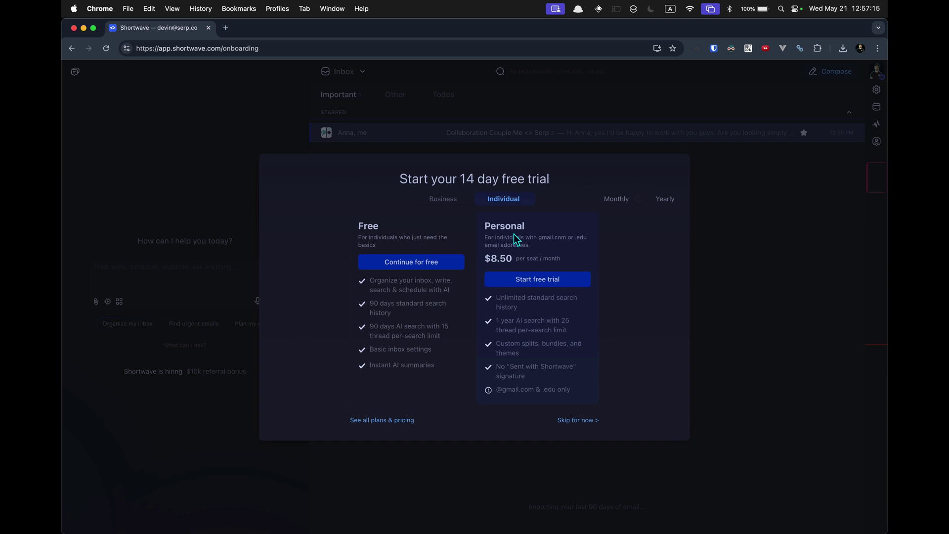
left_click(430, 263)
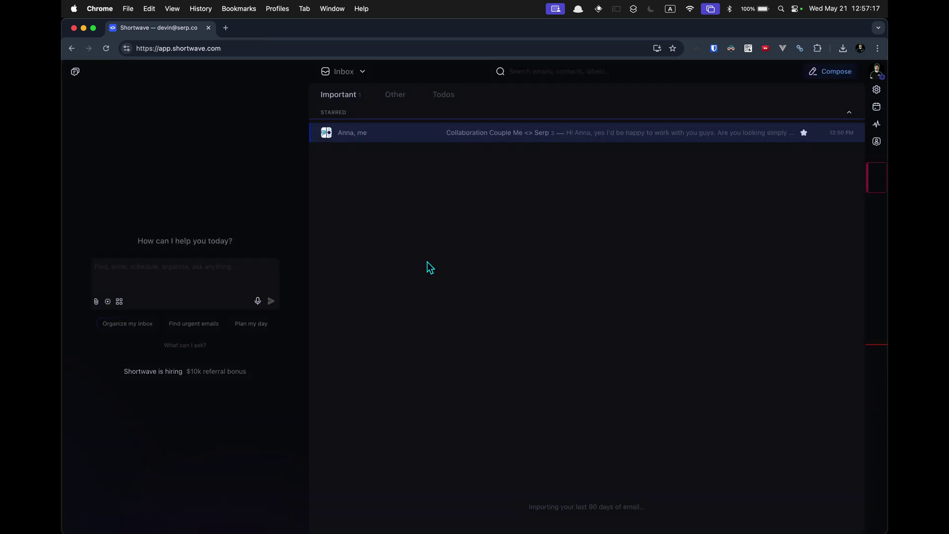
key("F2")
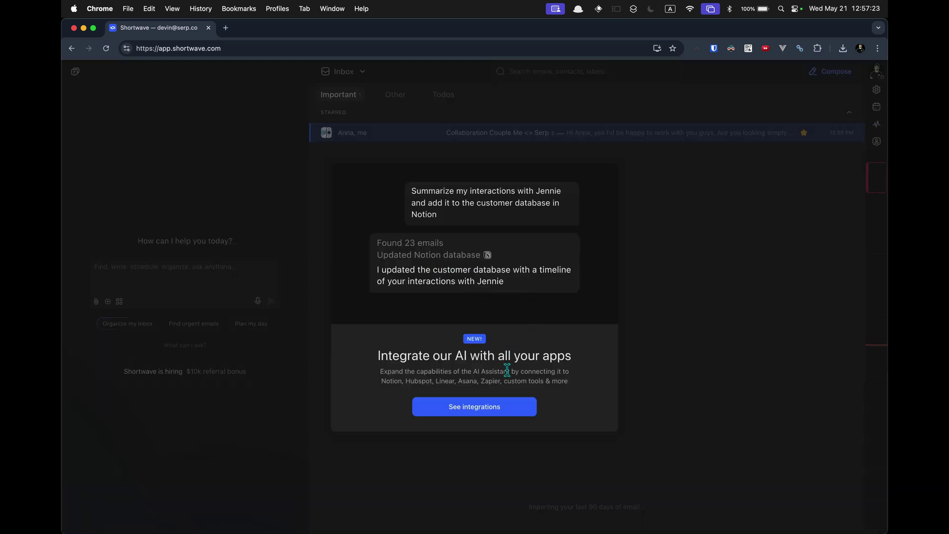
left_click(511, 406)
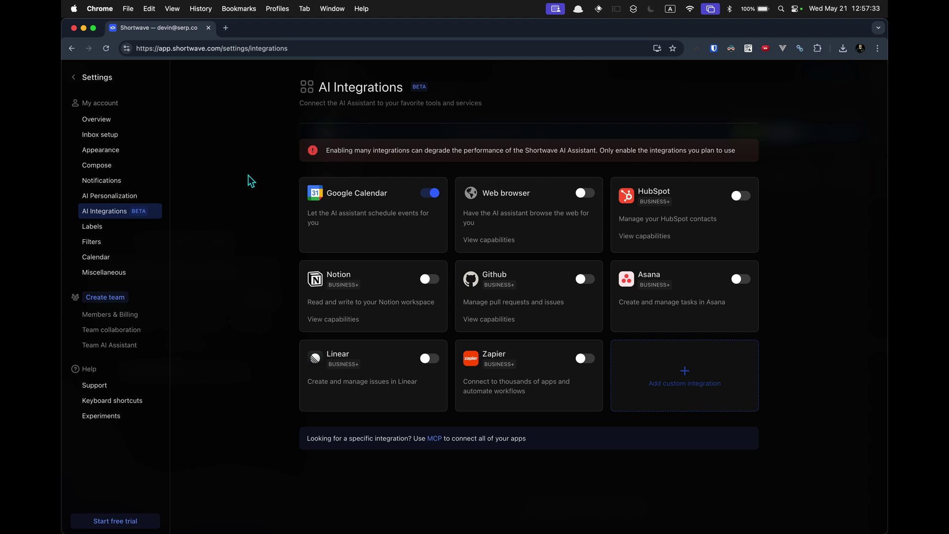
left_click(97, 82)
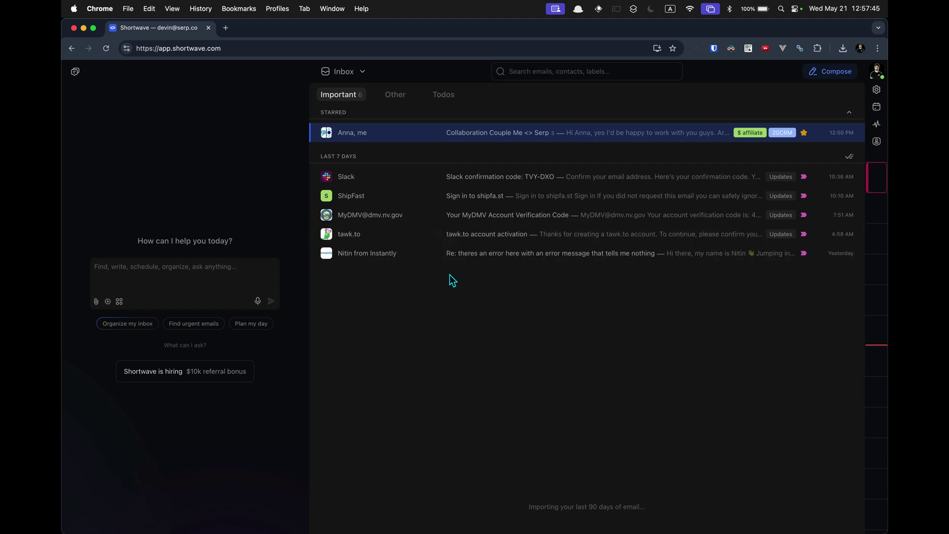
Step: Write an assistant prompt to mark sales pitches, cold outreach and spam with a YEAH_RIGHT label
left_click(247, 262)
left_click(247, 265)
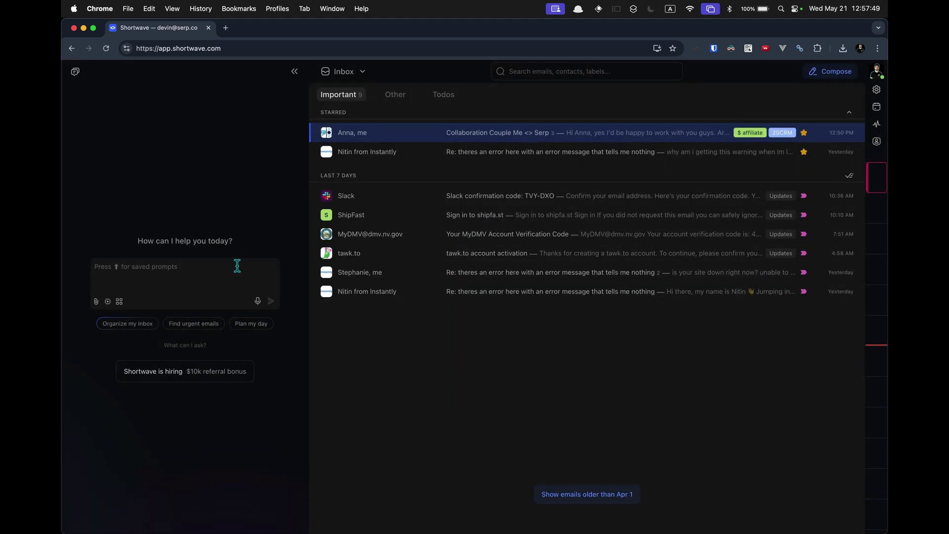
type("archive all m")
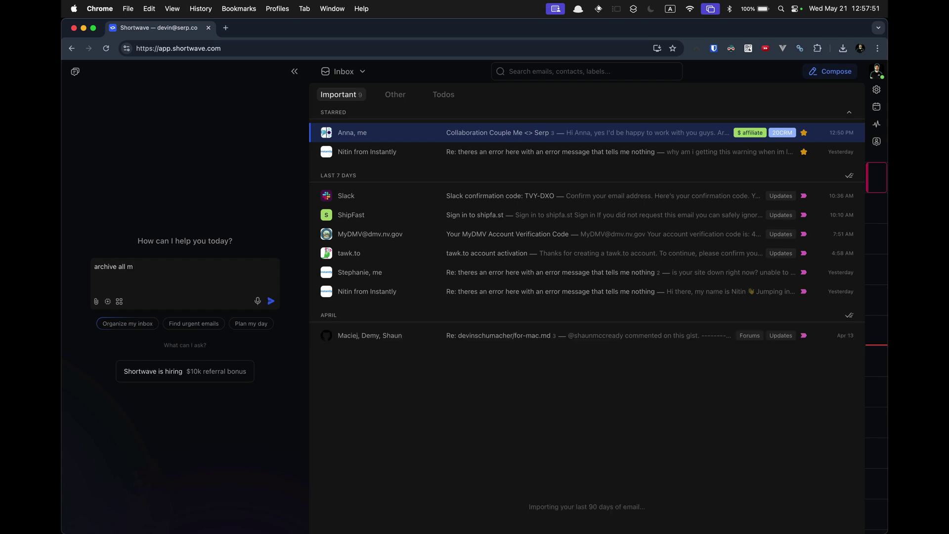
key("super+a")
type("mark al")
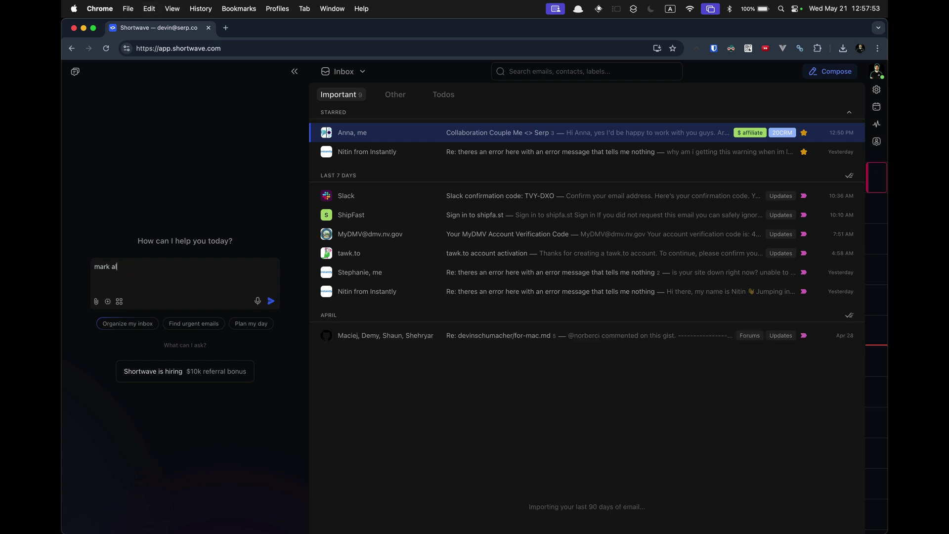
type("l my emails that s")
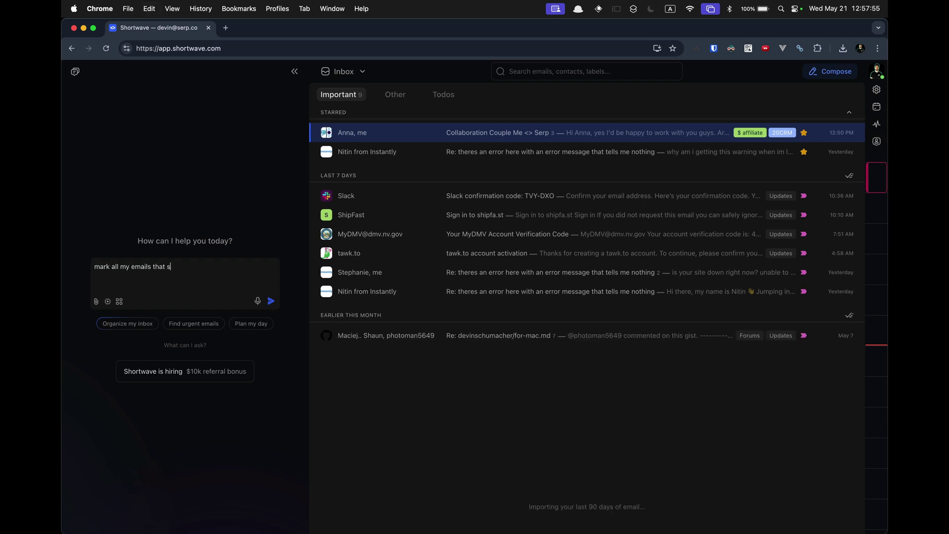
type("eem like they are peop")
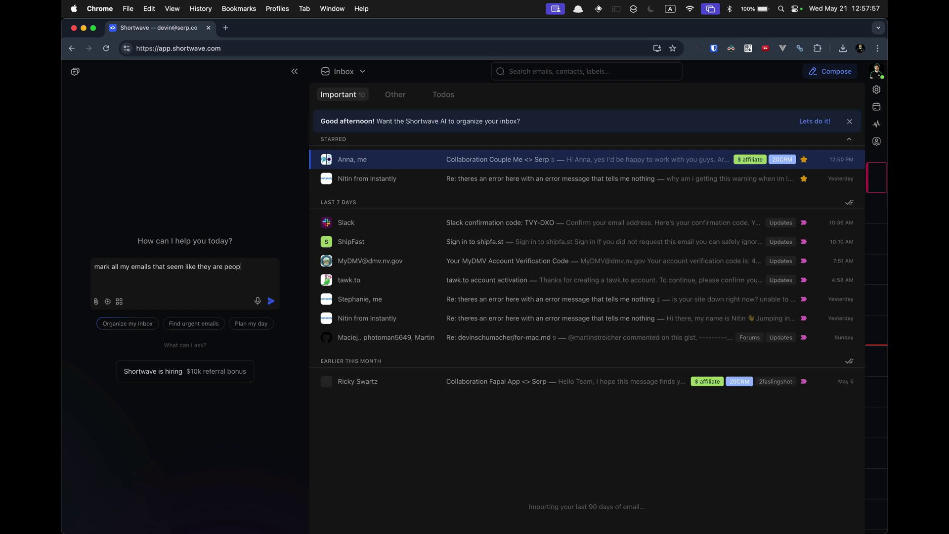
type("le selling me so")
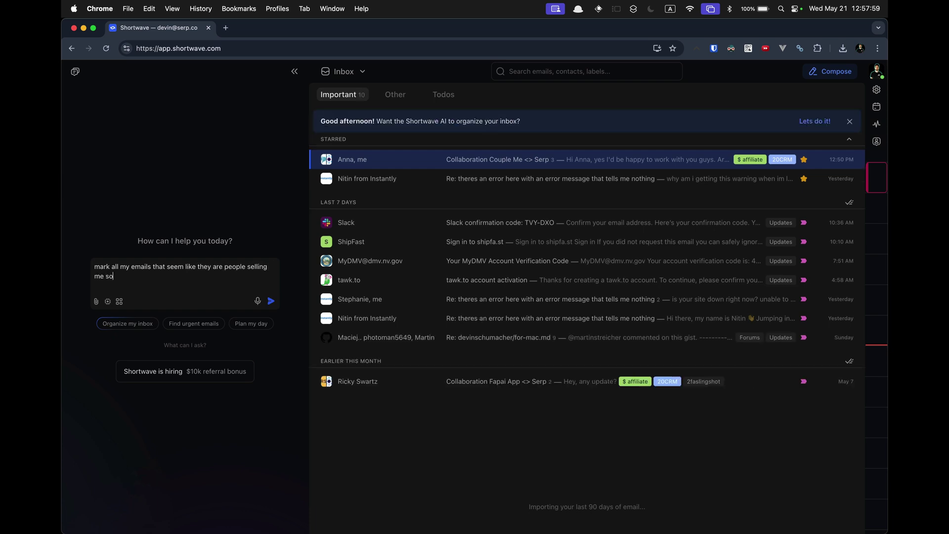
type("mething or cold outreach or spam with a t")
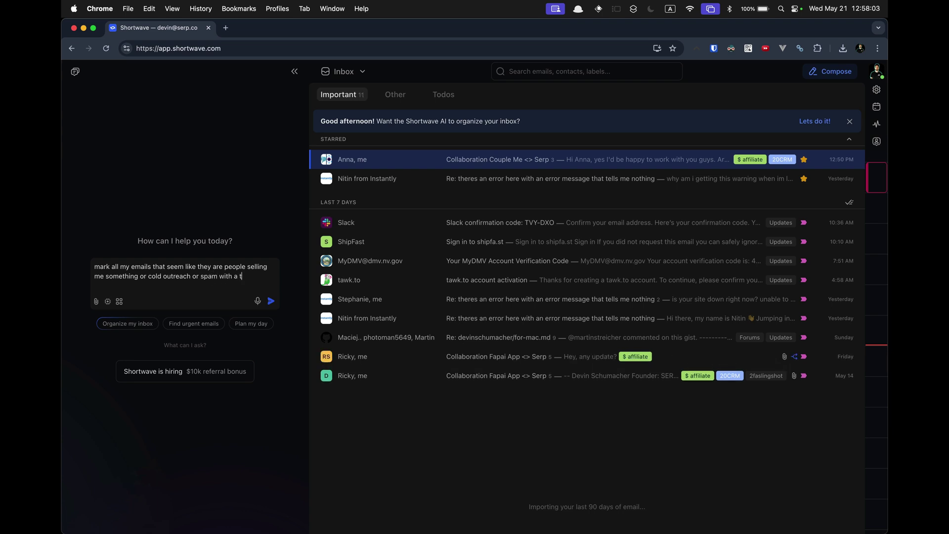
type("ag cl")
type("alled ")
type("YEAR_")
key("BackSpace")
type("H_")
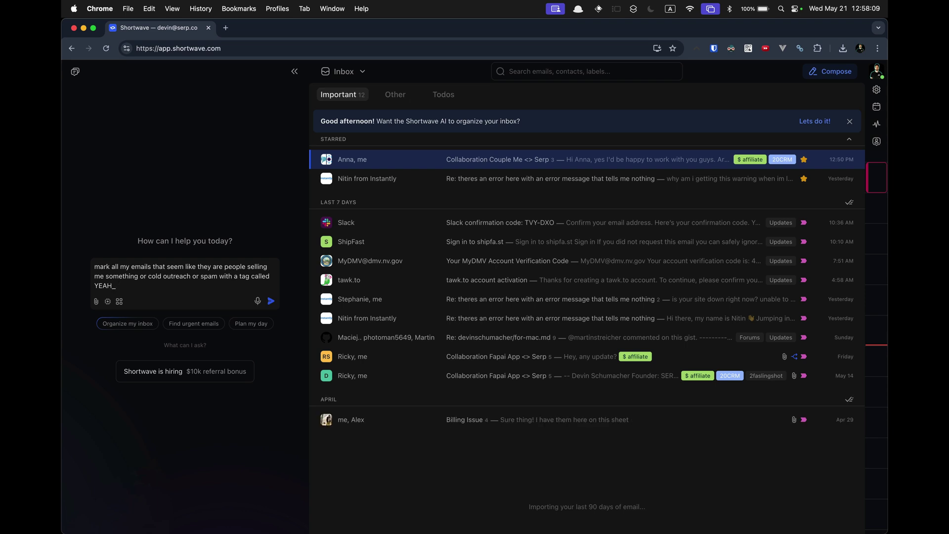
type("ARIG")
Step: Zoom the page to 125% and send the YEAH_RIGHT request to the assistant
key("super+equal")
key("super+equal")
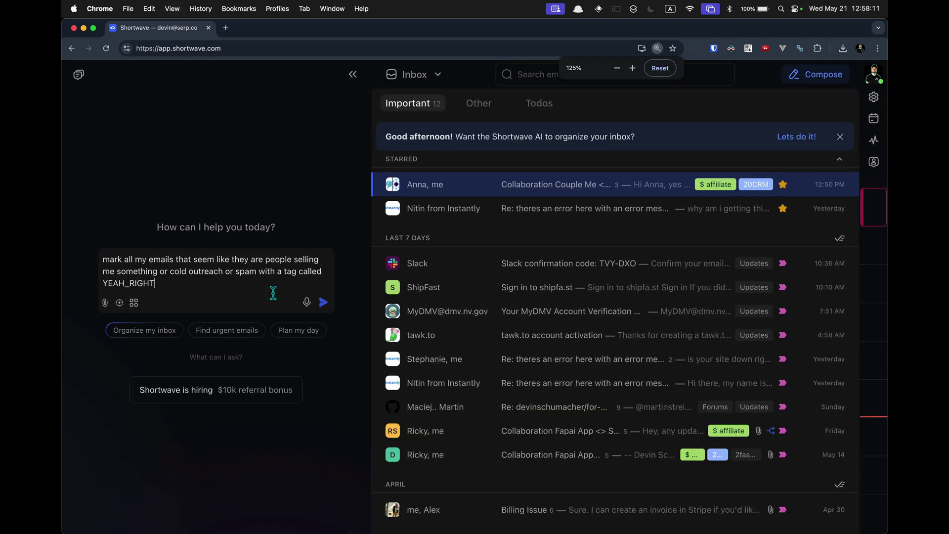
key("super+a")
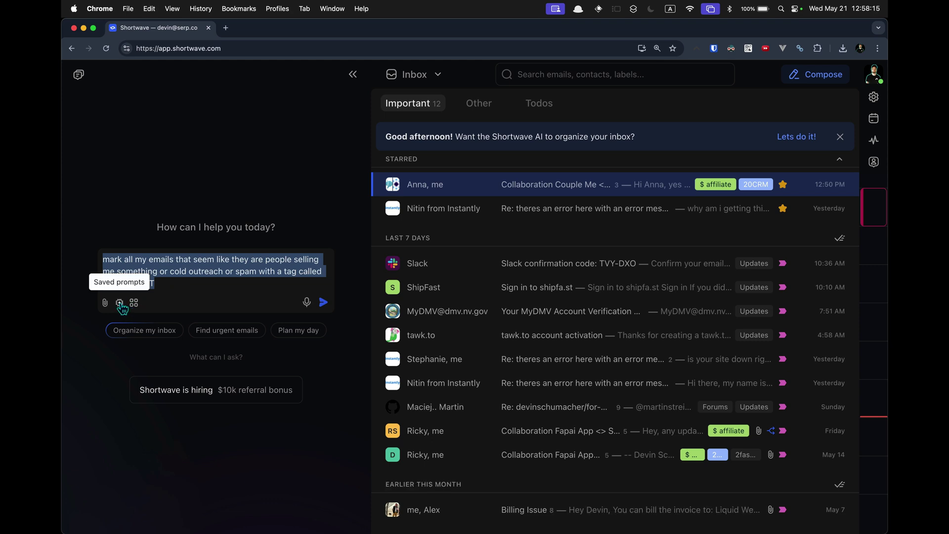
left_click(323, 302)
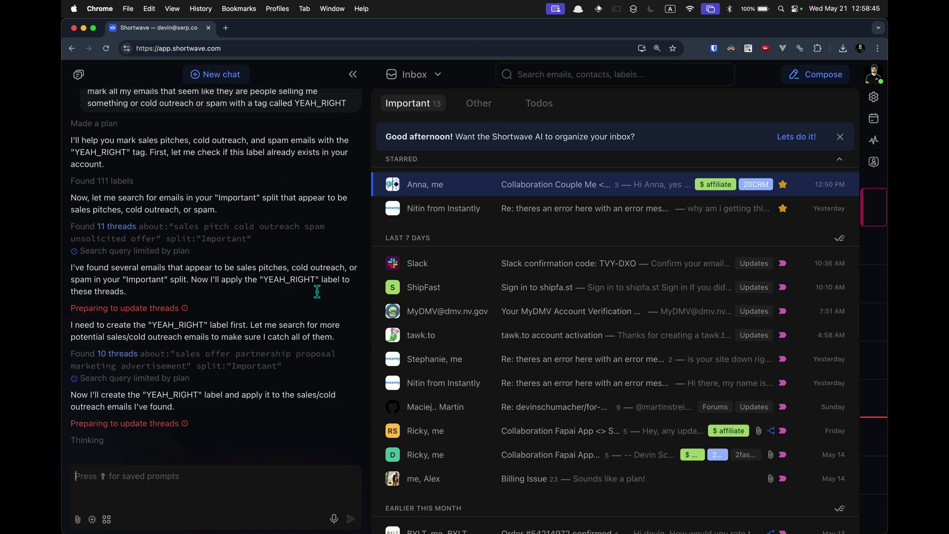
Step: Accept 'Lets do it!' on the Good afternoon banner to launch the Organize my inbox chat
mouse_move(764, 202)
left_click(797, 137)
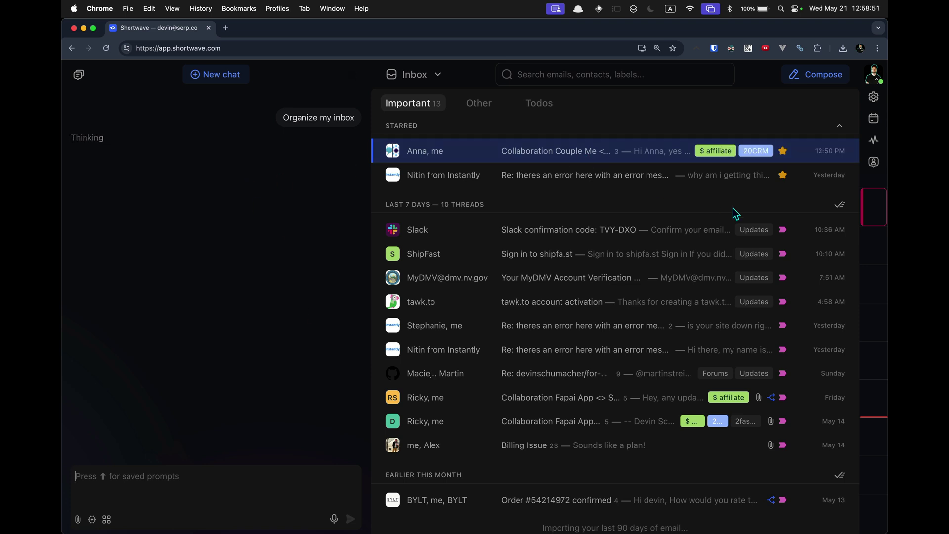
mouse_move(755, 236)
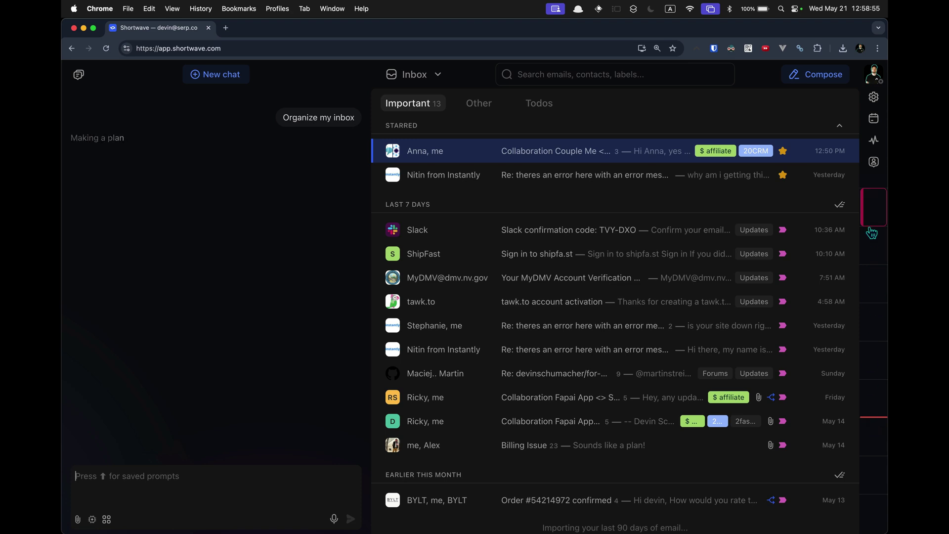
mouse_move(872, 224)
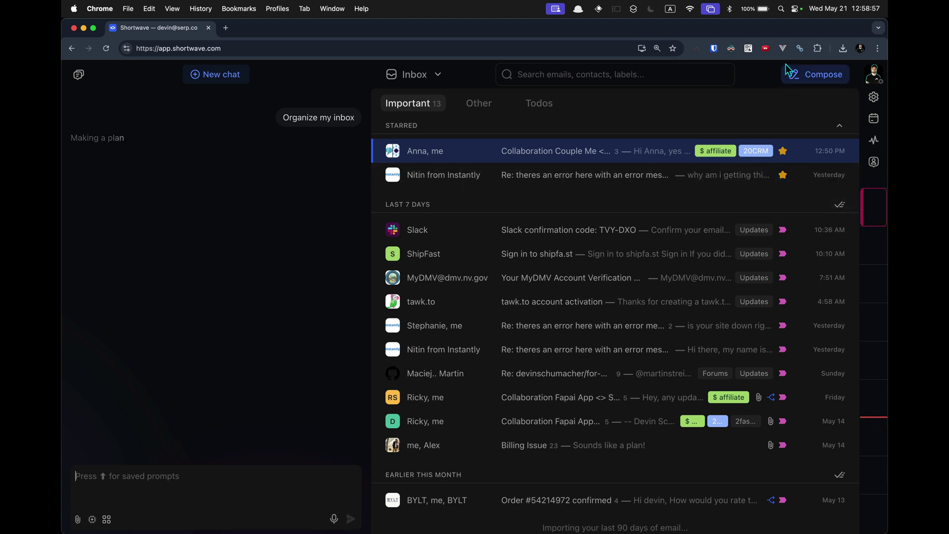
Step: Set Shortwave's Appearance setting to the Light theme, then go back to the inbox
left_click(874, 97)
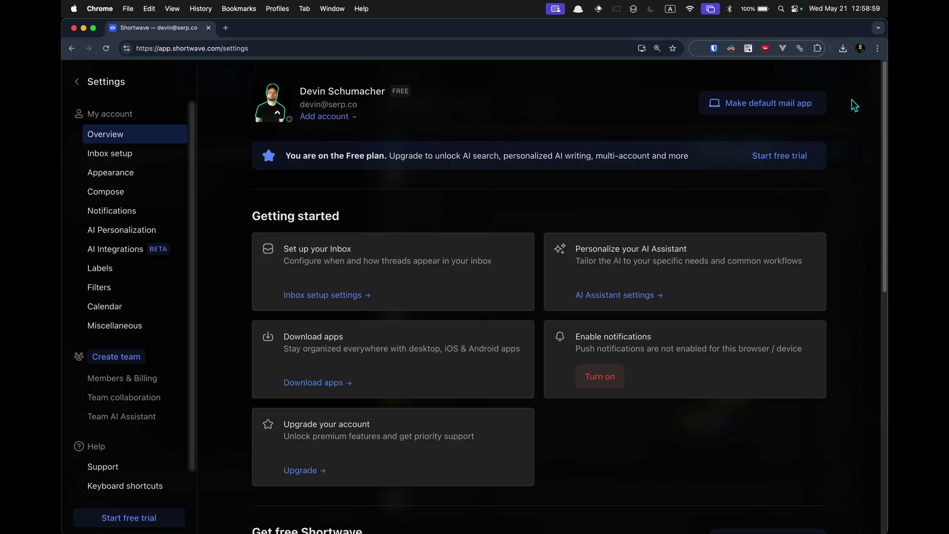
scroll(143, 342, "down", 1)
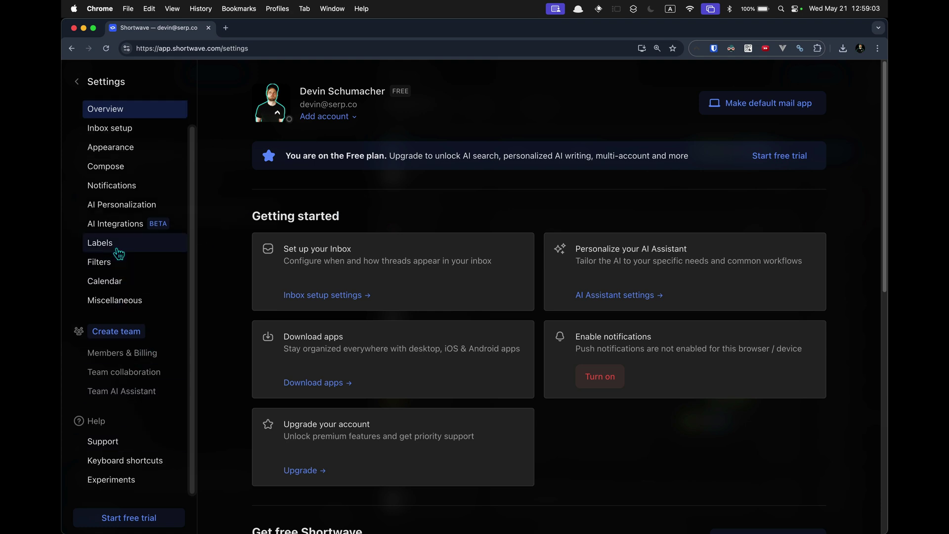
left_click(119, 149)
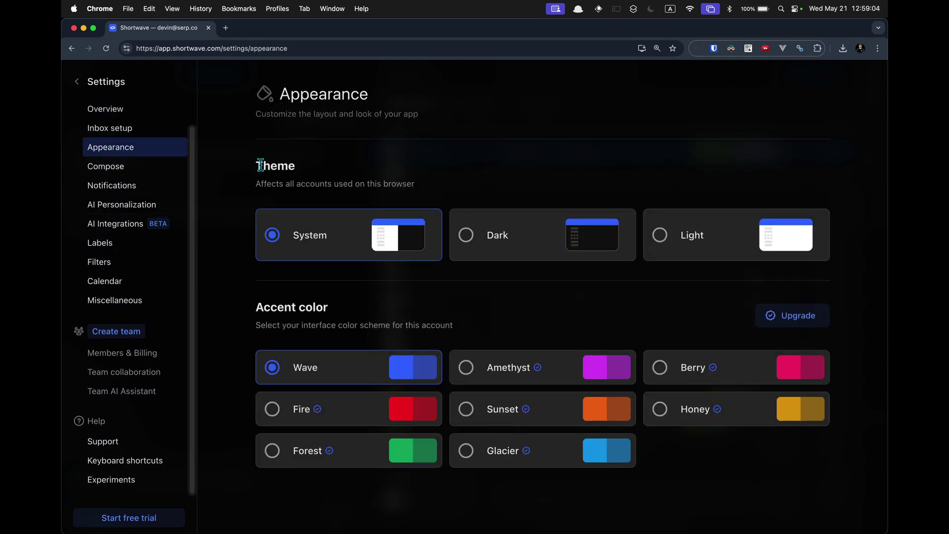
left_click(685, 242)
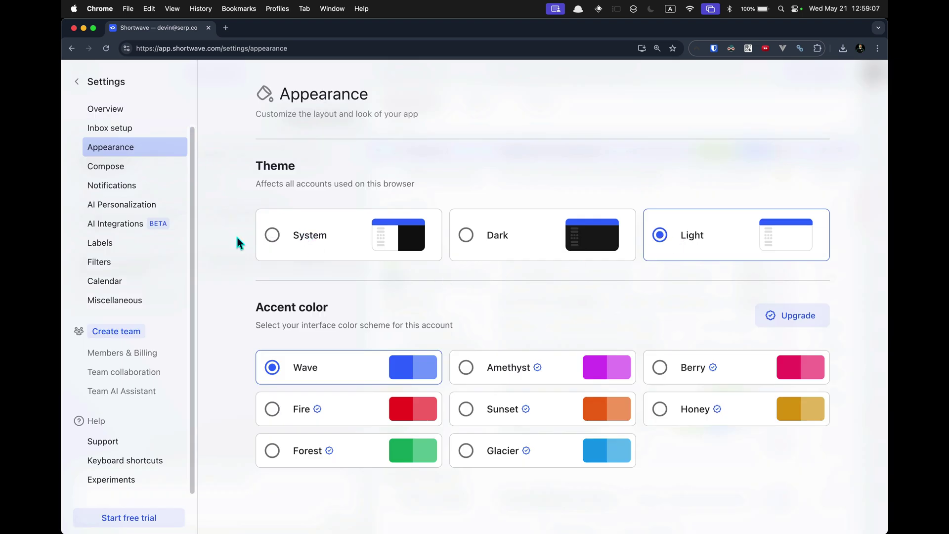
left_click(84, 83)
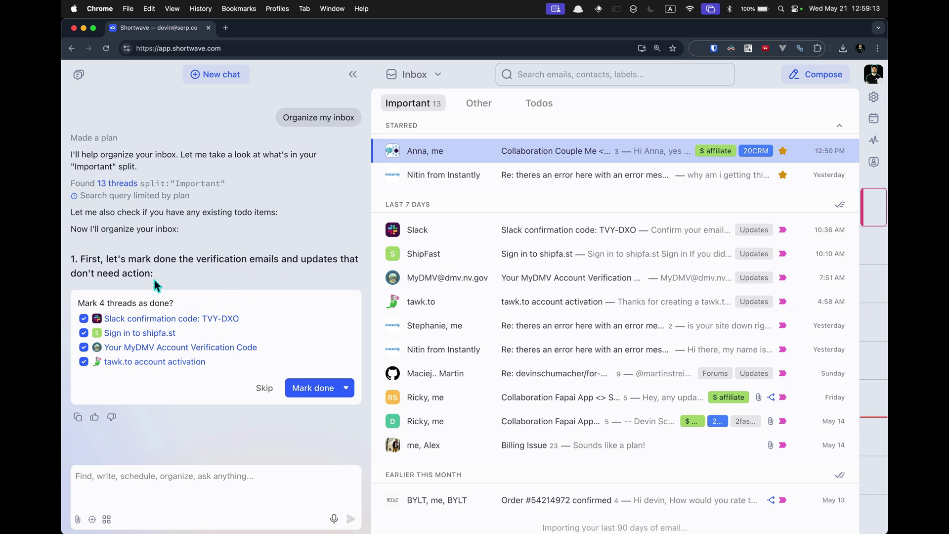
Step: Mark the four verification threads done, skip the Instantly todo, add the affiliate follow-up todo, finish Billing Issue
left_click(305, 388)
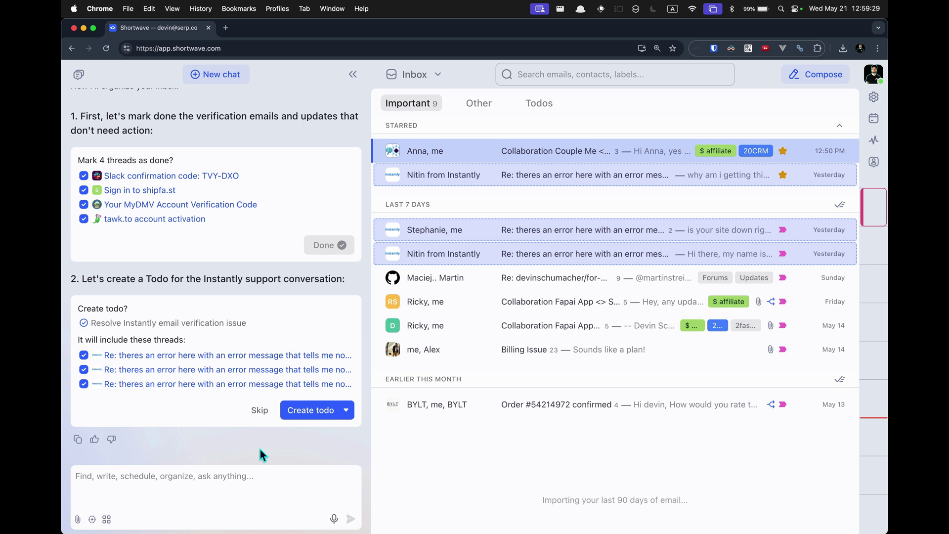
left_click(260, 410)
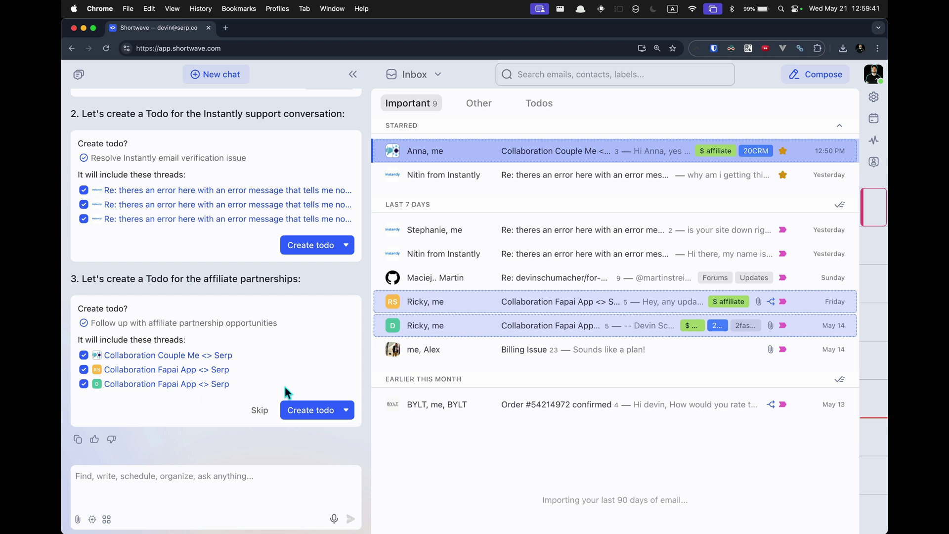
left_click(315, 411)
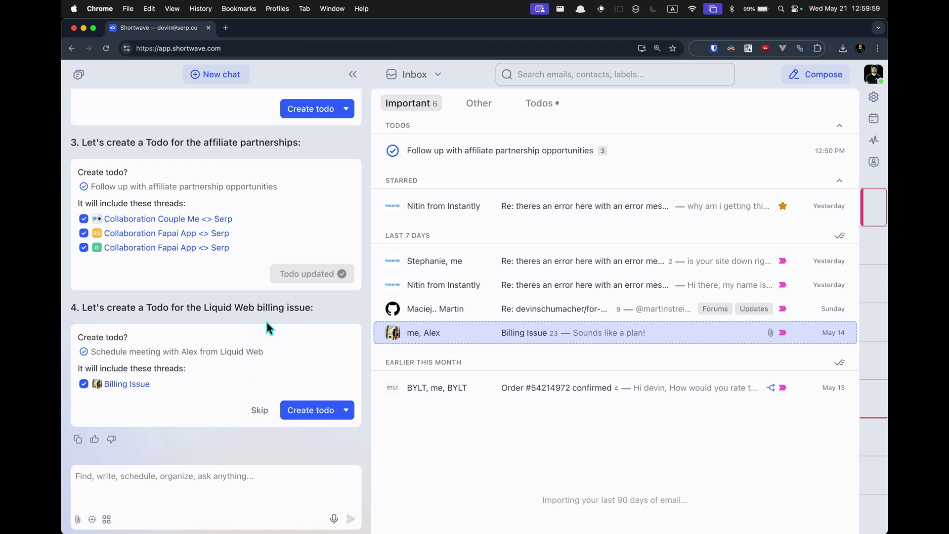
left_click(340, 417)
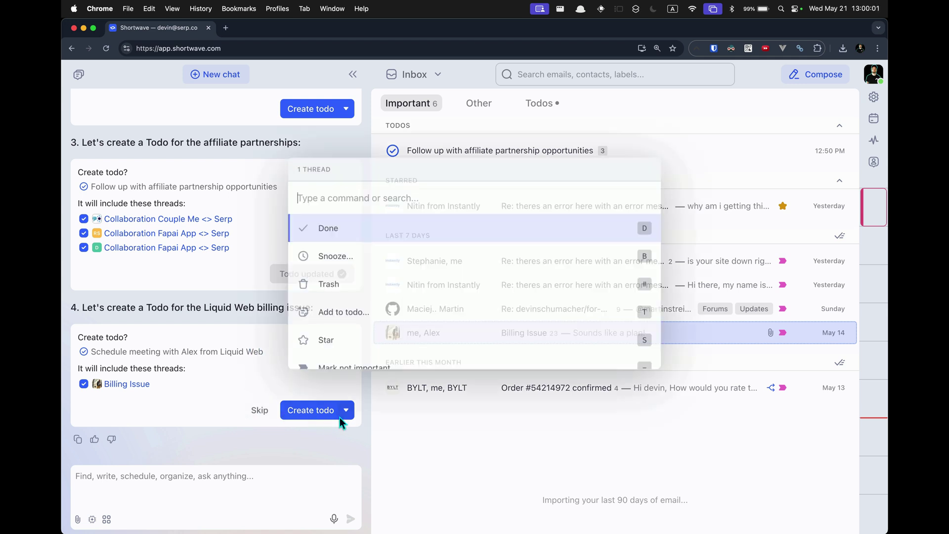
left_click(328, 228)
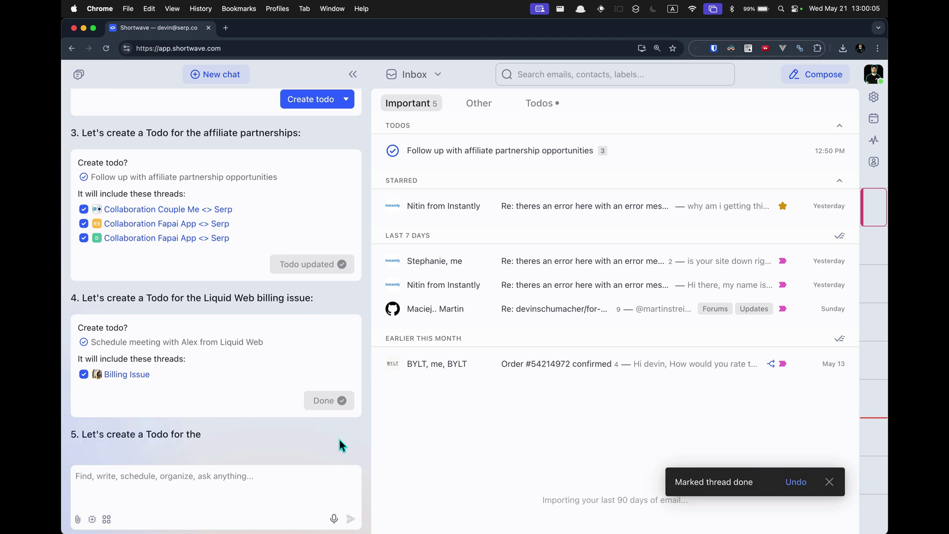
Step: Ask the assistant to label 'affilaites' senders seeking a directory listing as PROSPECT
left_click(276, 470)
type("look through m")
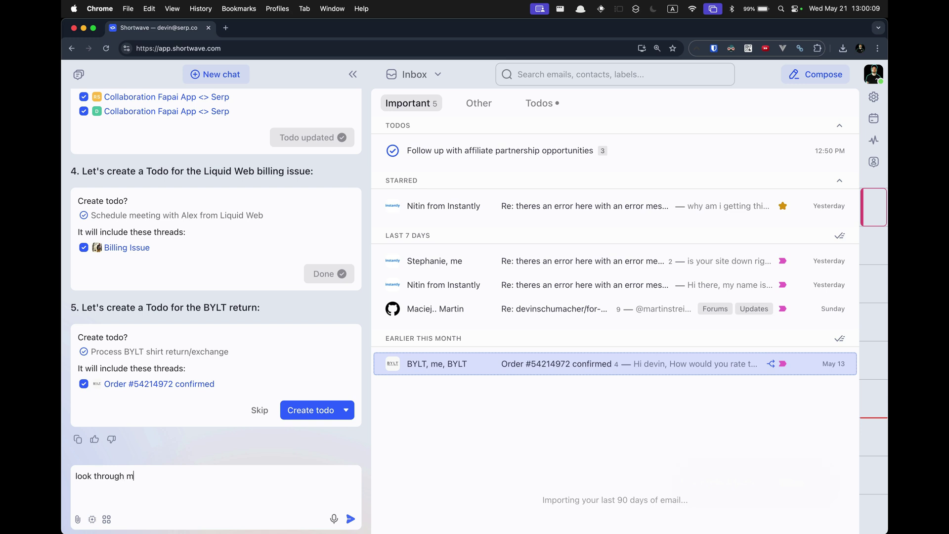
type("y label of \"affilaites\" and find all ")
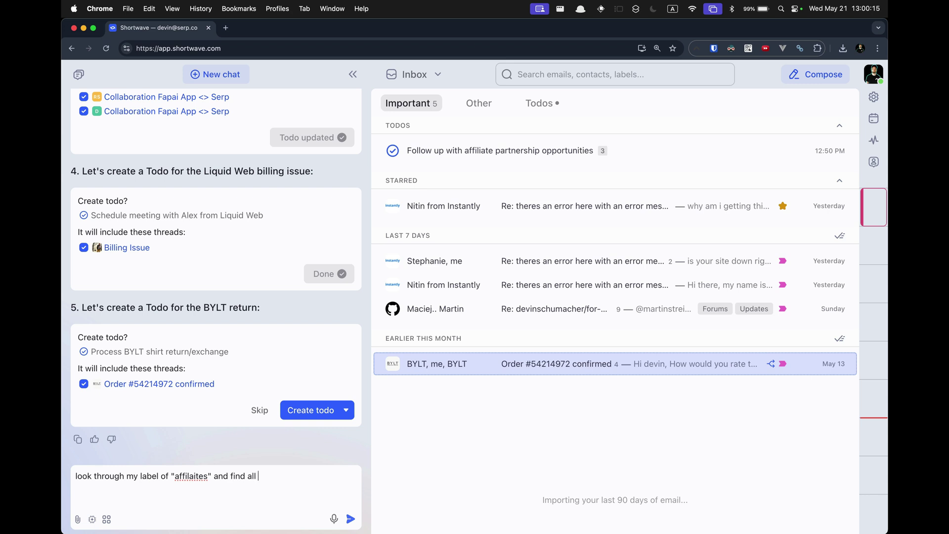
type("the people who are trying to ")
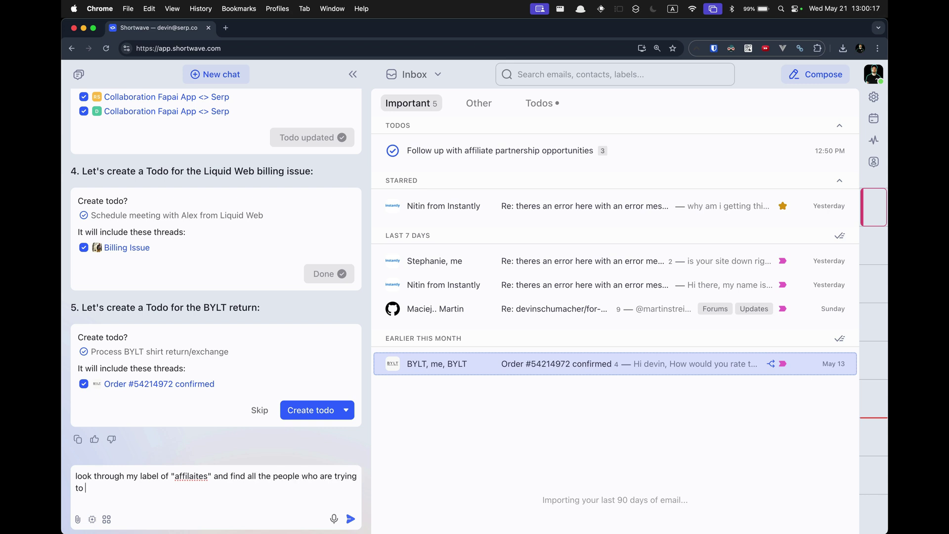
type("get their software/tool liste")
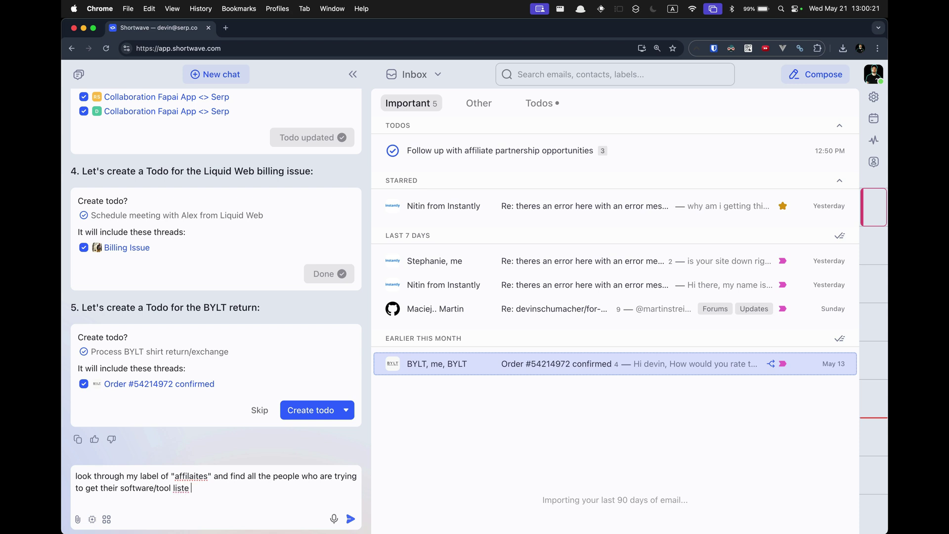
type("d on my directory and label them as")
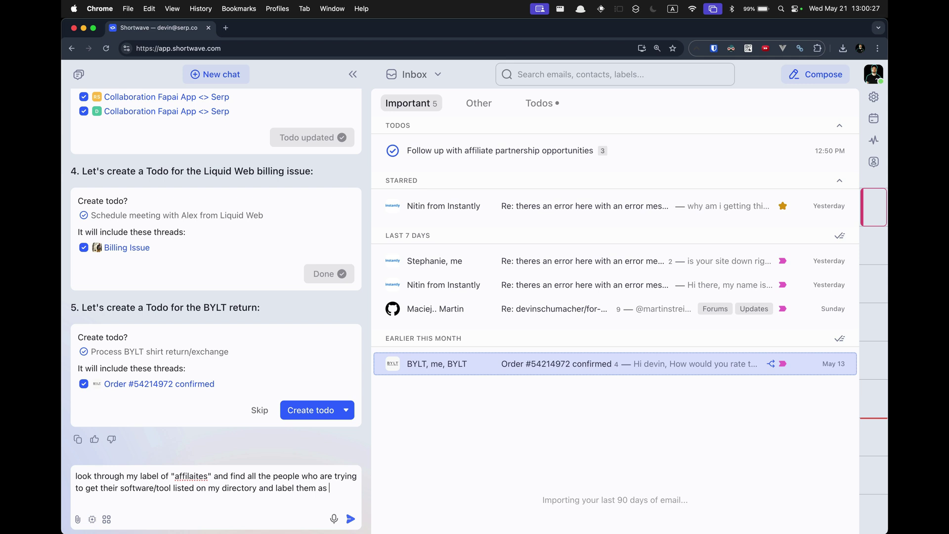
type(" PROSPECT")
key("Return")
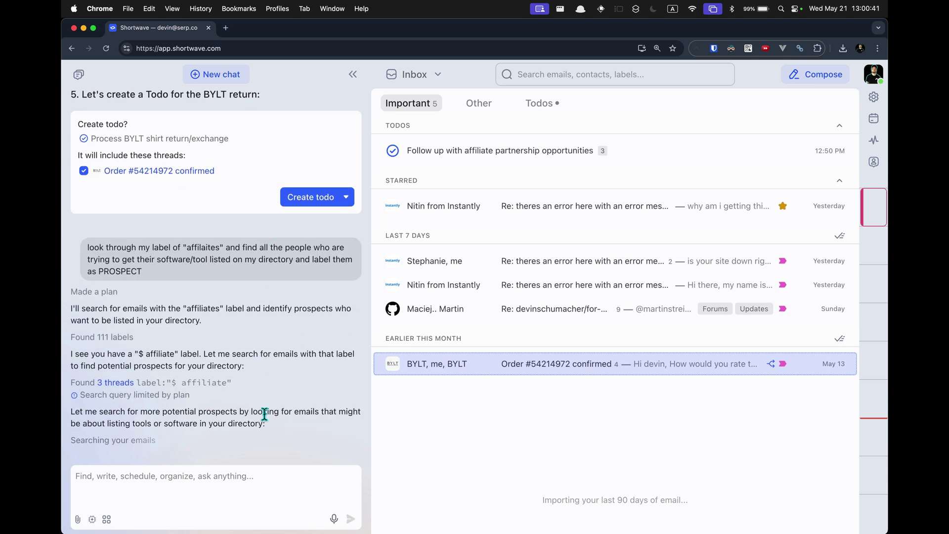
Step: Return to the Important inbox after browsing the mailbox and label list
left_click(534, 107)
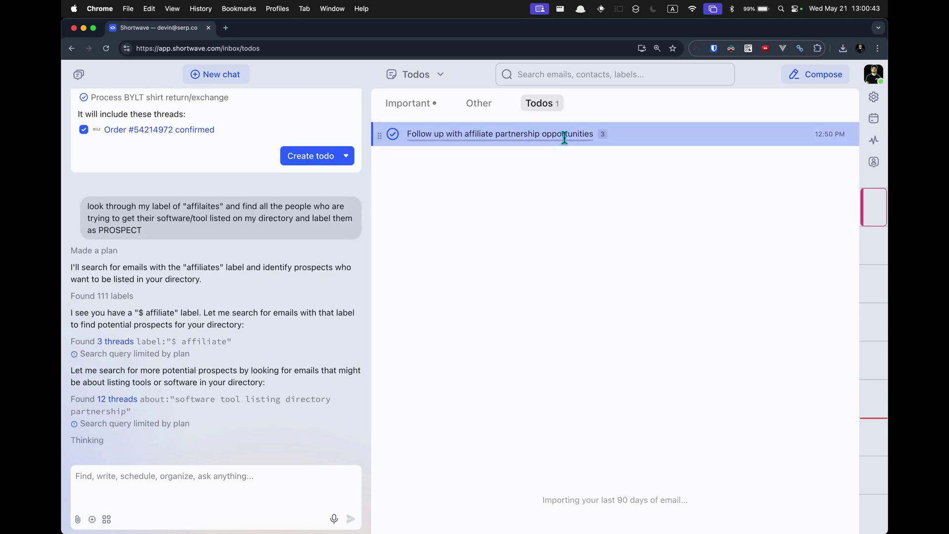
left_click(417, 103)
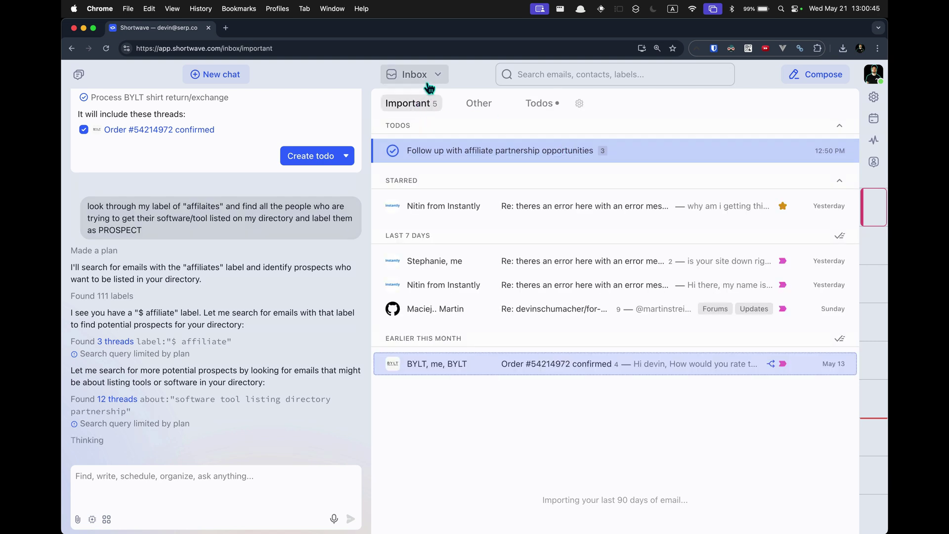
left_click(437, 79)
scroll(437, 343, "down", 5)
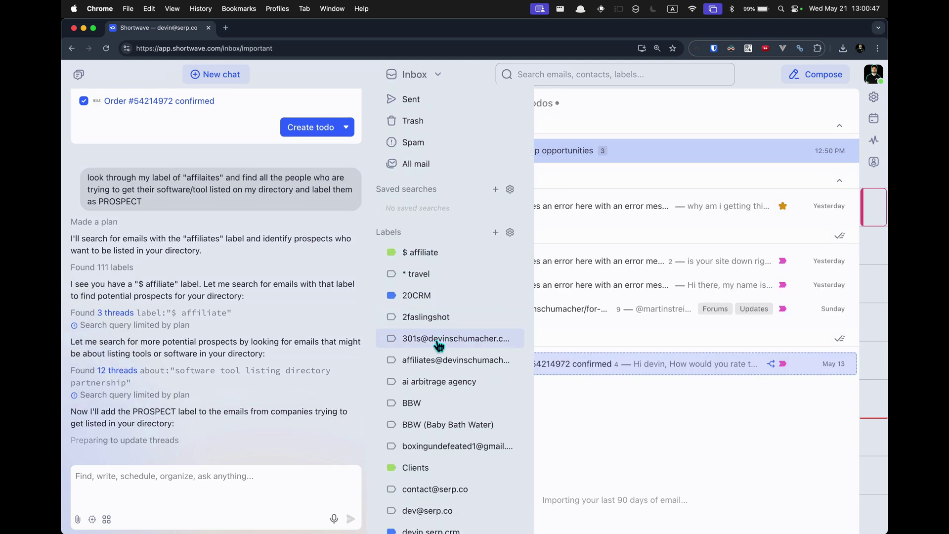
scroll(435, 344, "up", 5)
left_click(574, 411)
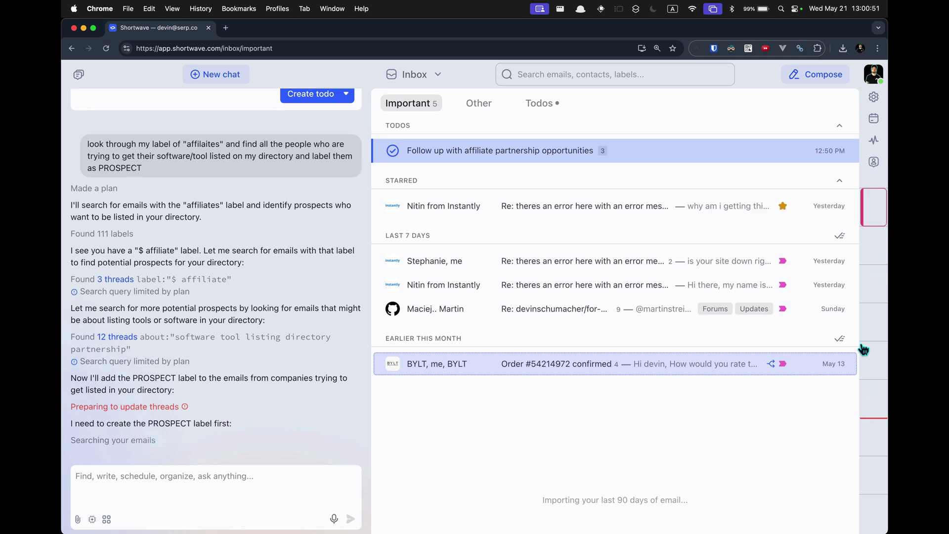
Step: Open and close the Calendar and Activity side panels
left_click(874, 119)
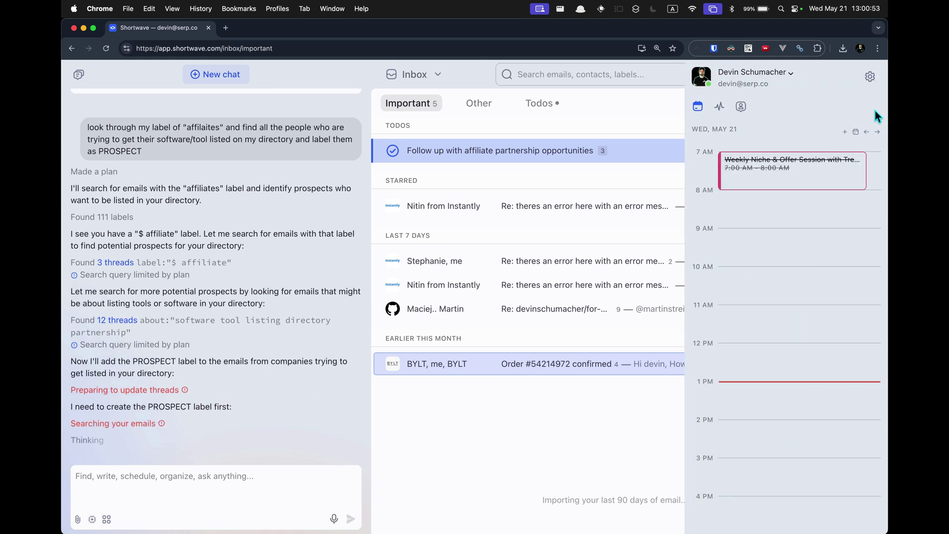
left_click(645, 431)
left_click(872, 139)
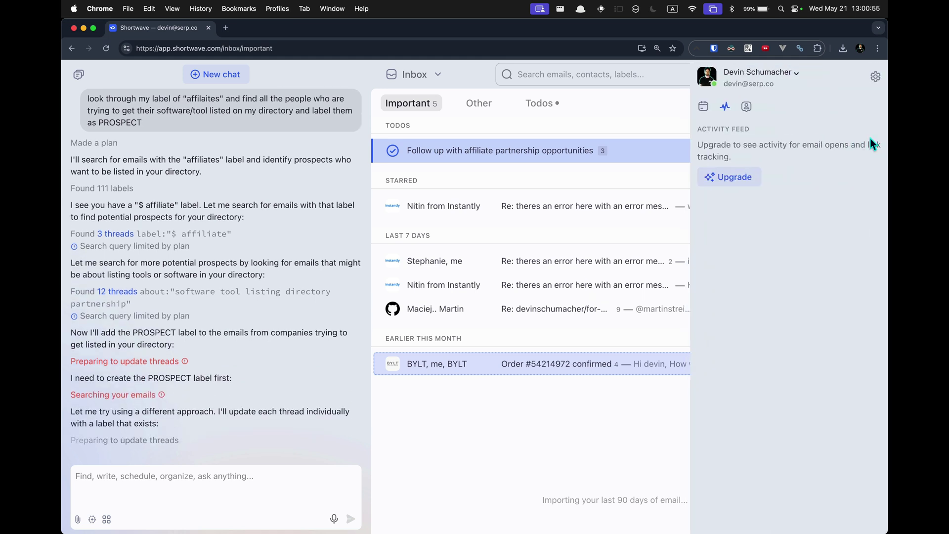
left_click(638, 406)
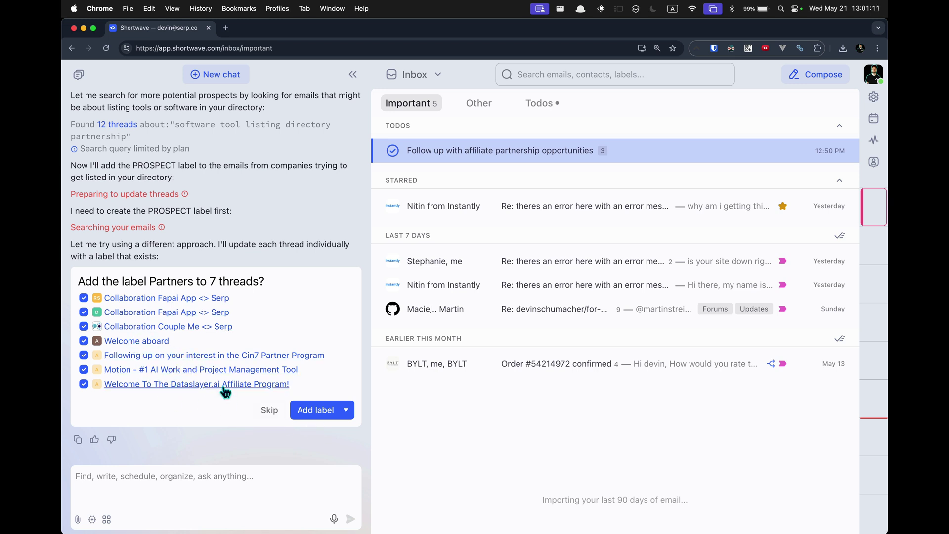
Step: Exclude the Dataslayer.ai thread and apply the Partners label to the other six threads
left_click(84, 384)
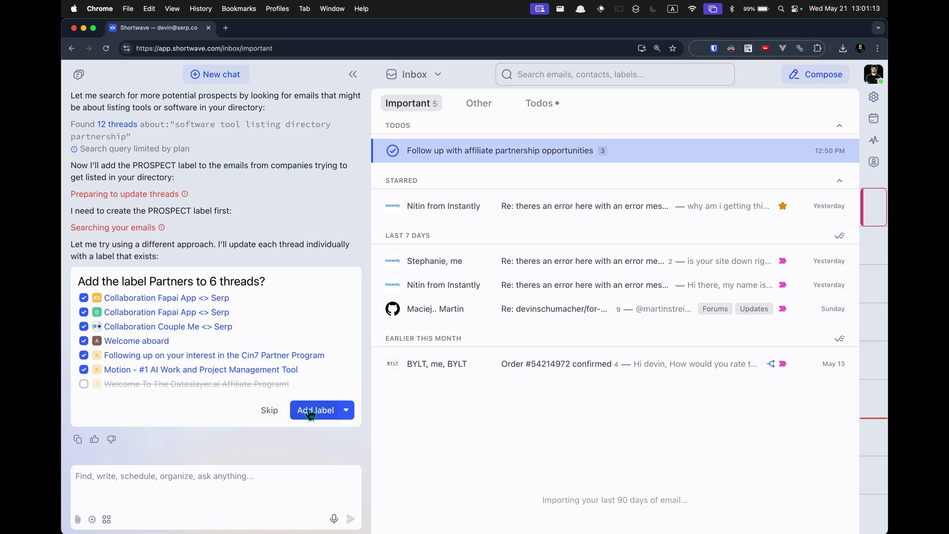
left_click(346, 411)
left_click(321, 410)
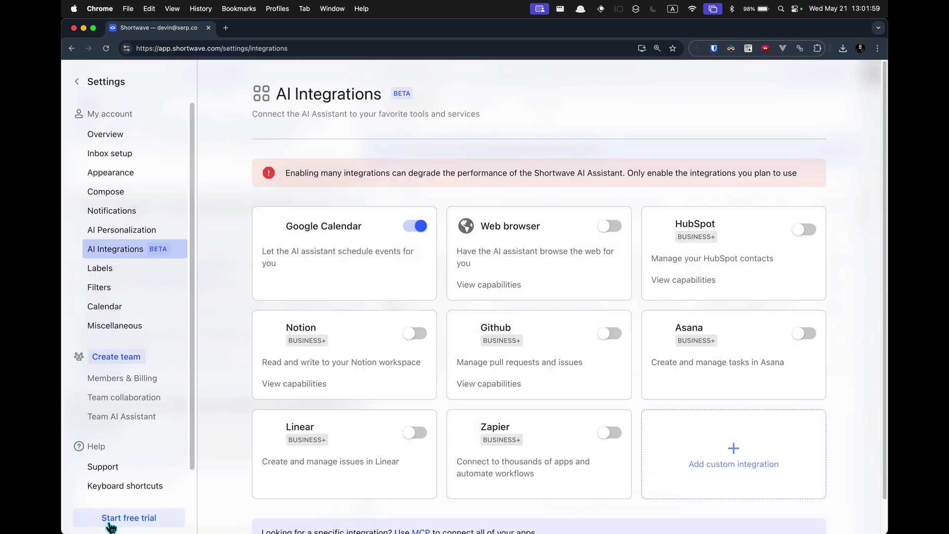
Step: Enable the Web browser AI integration and dismiss the Github free trial offer
left_click(106, 519)
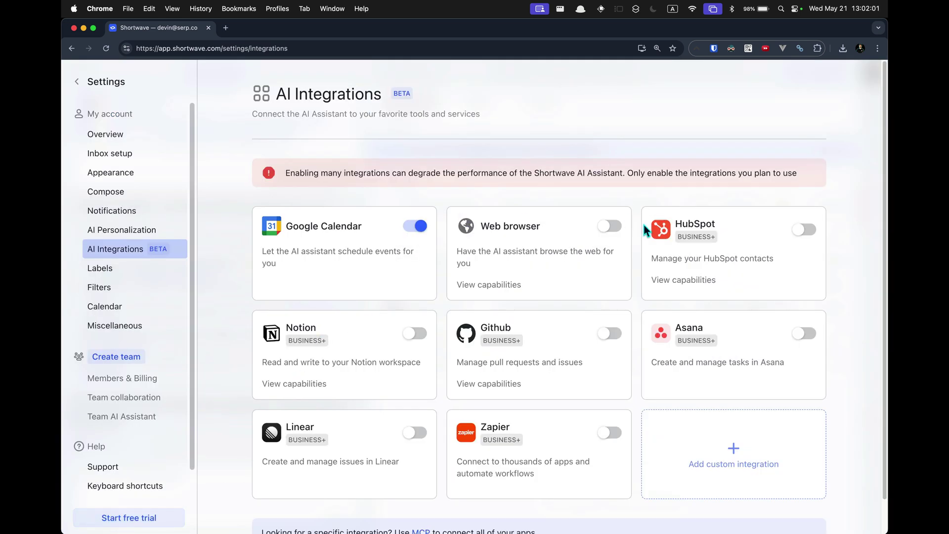
left_click(614, 226)
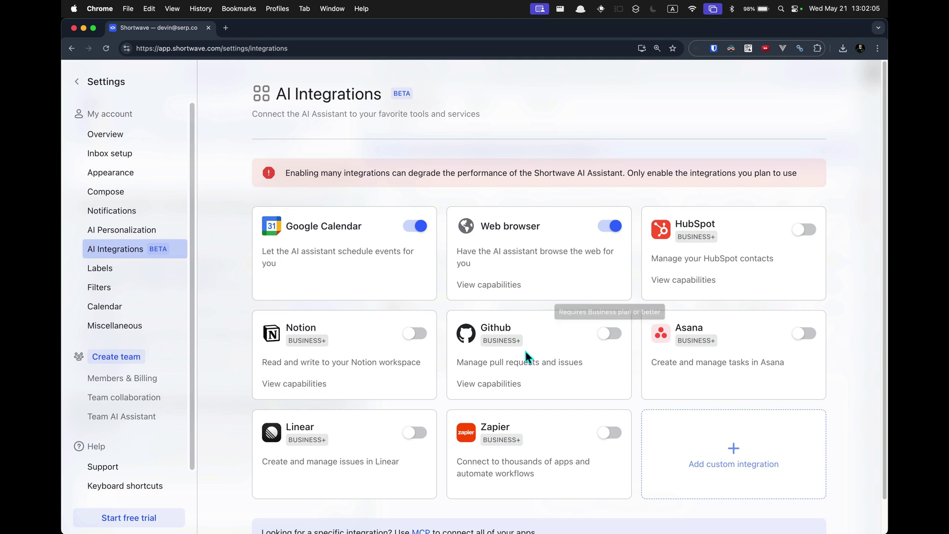
left_click(609, 333)
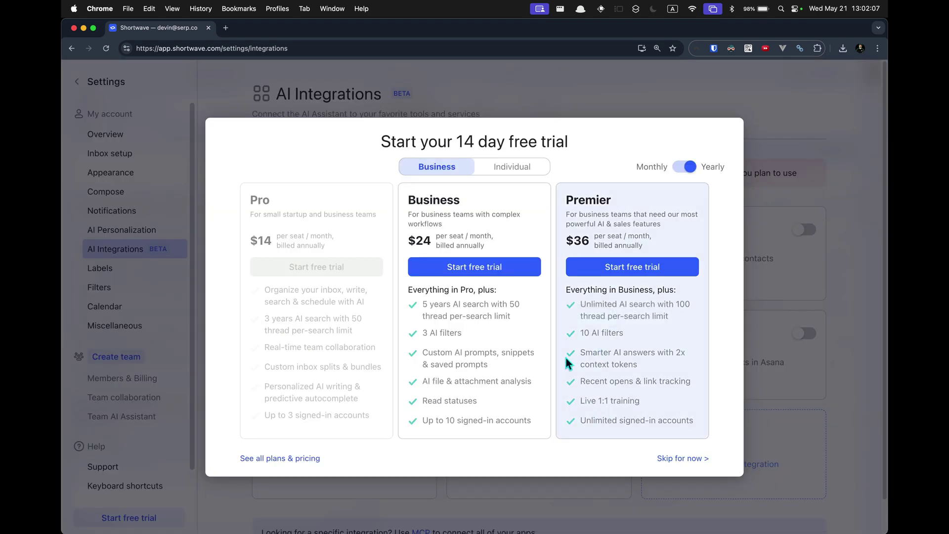
left_click(764, 127)
scroll(158, 372, "down", 1)
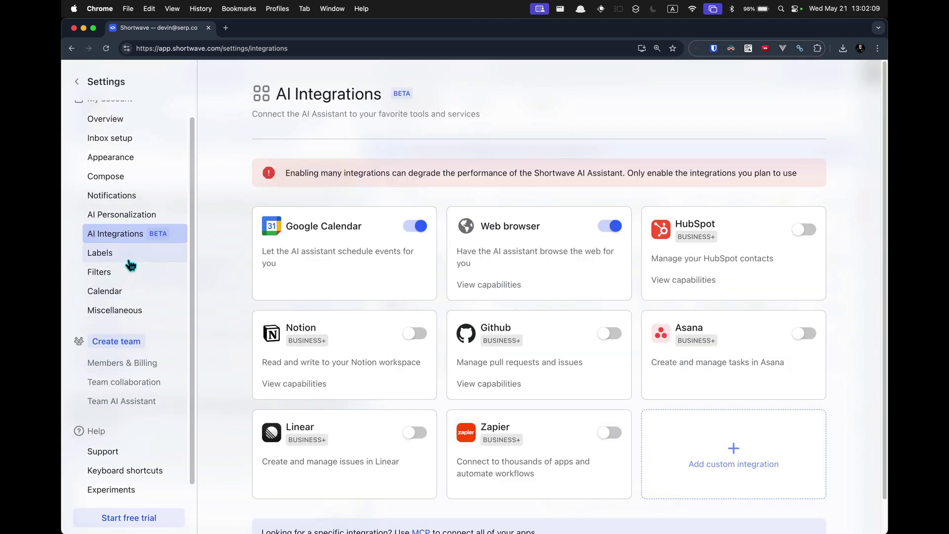
scroll(126, 356, "up", 2)
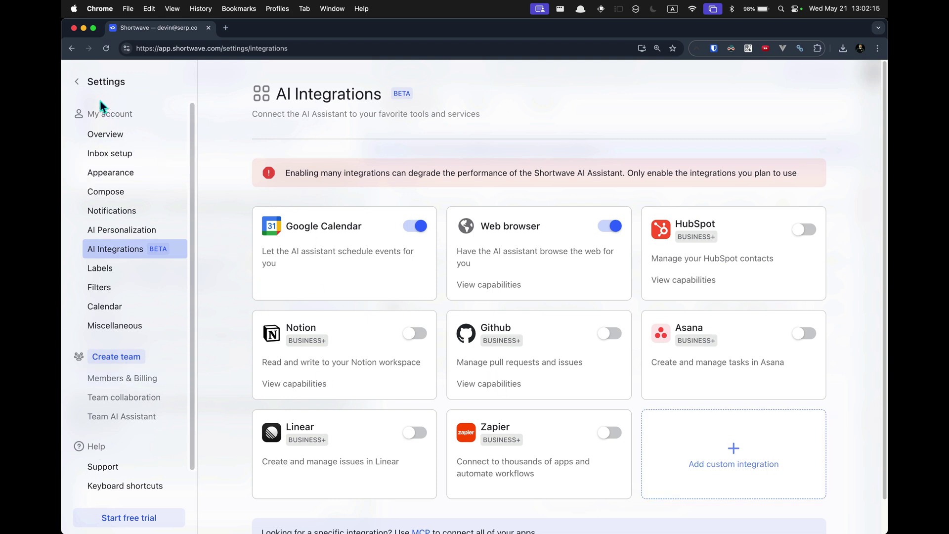
Step: Look over the AI Personalization, Labels and Filters settings pages
left_click(122, 229)
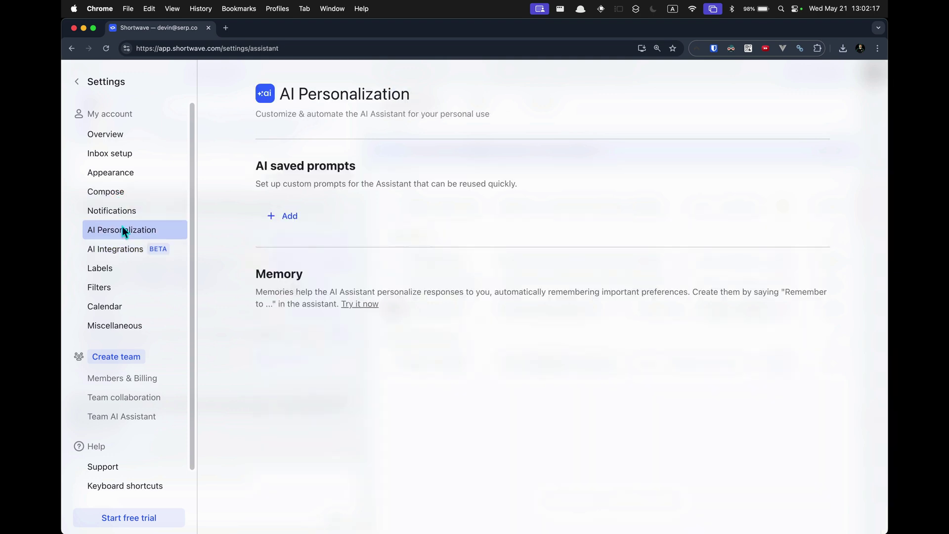
left_click(124, 267)
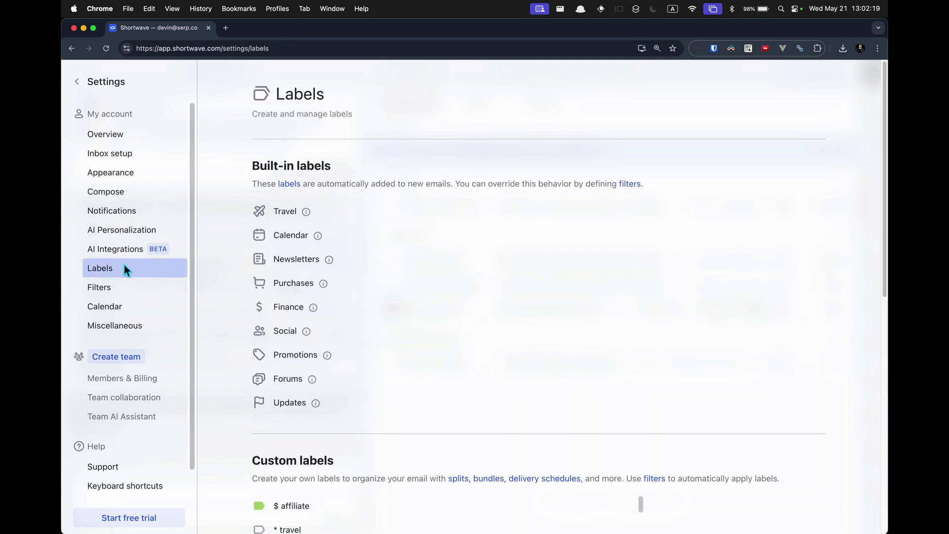
scroll(256, 342, "down", 4)
scroll(256, 341, "up", 4)
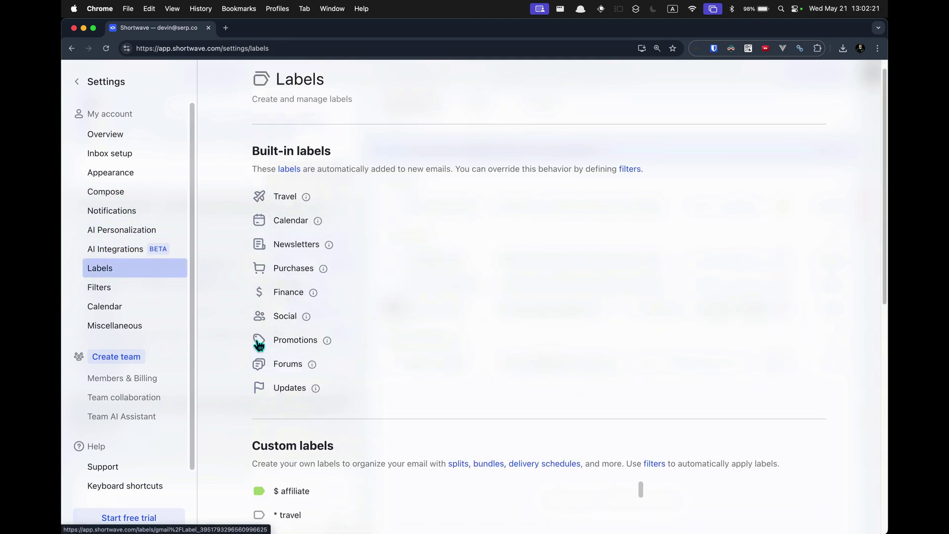
left_click(131, 295)
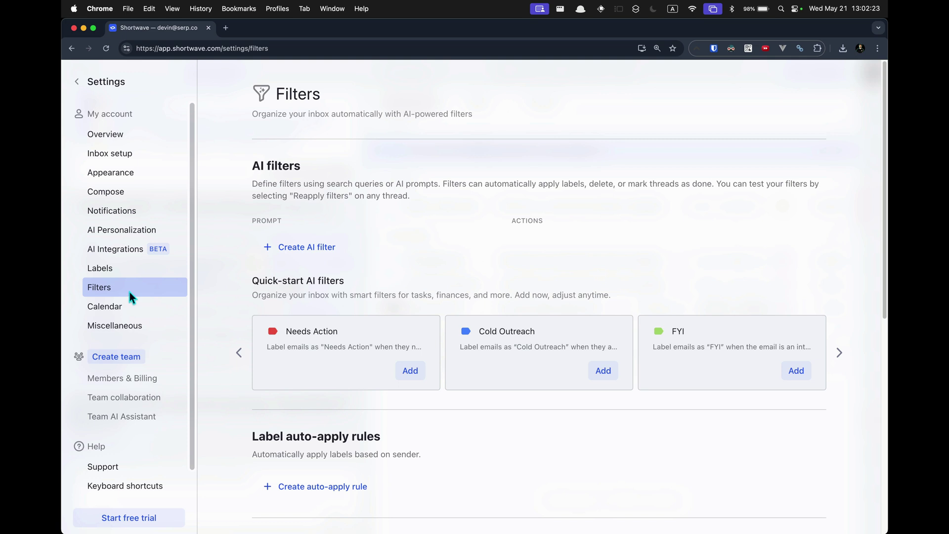
scroll(132, 294, "down", 2)
scroll(130, 292, "up", 2)
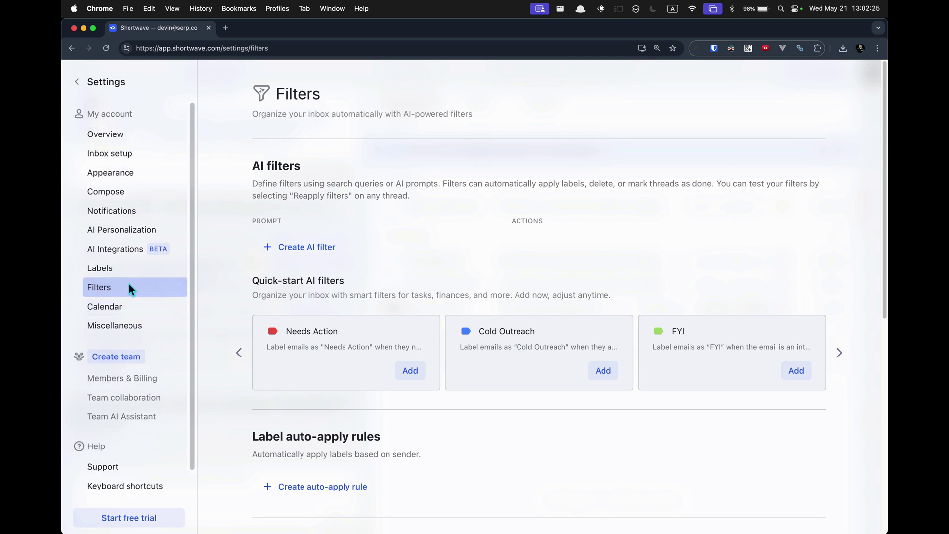
Step: Return to the inbox and copy 'shortwave' from the address bar
left_click(77, 82)
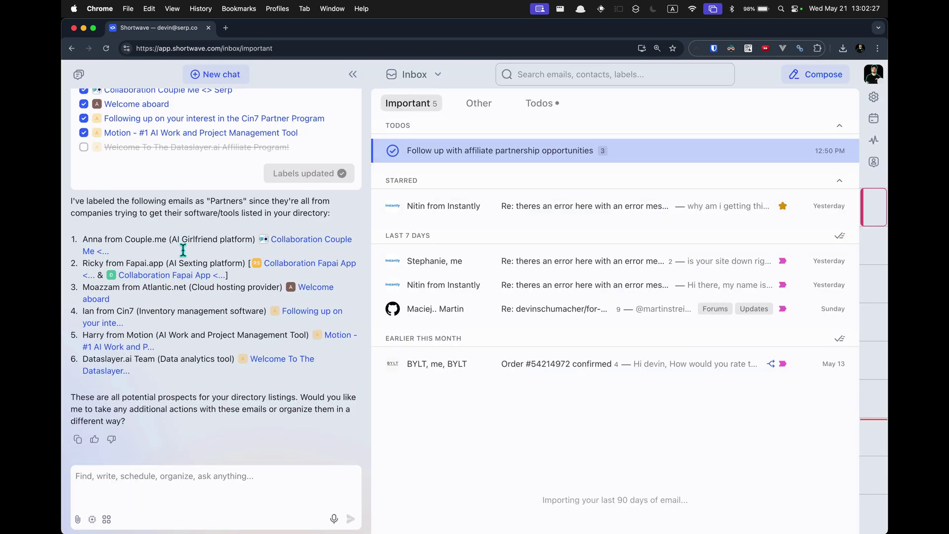
double_click(198, 48)
key("super+c")
Step: Search 'shortwave affiliate program', opening the Shortwave homepage and Radioddity affiliate results in tabs
key("super+t")
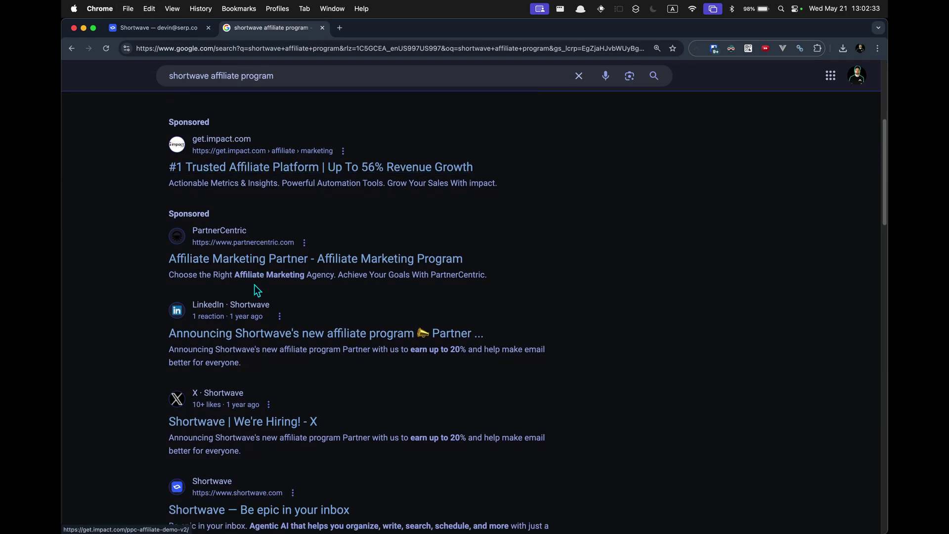
scroll(291, 276, "down", 5)
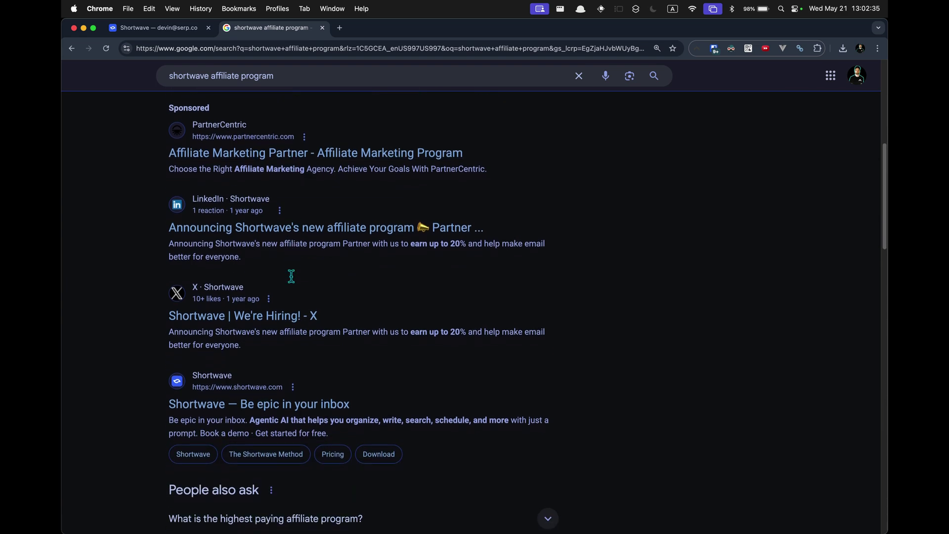
left_click(293, 295, "super")
scroll(293, 295, "down", 8)
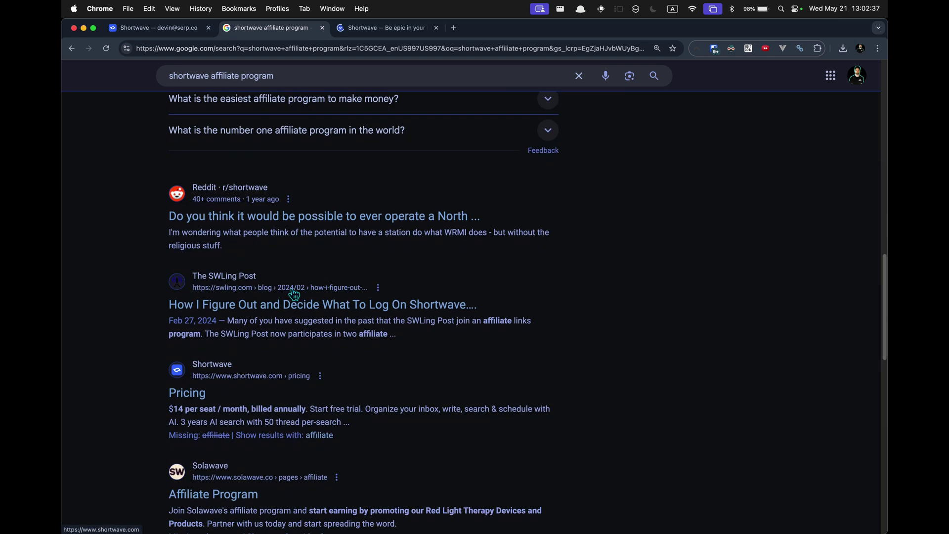
key("super+minus")
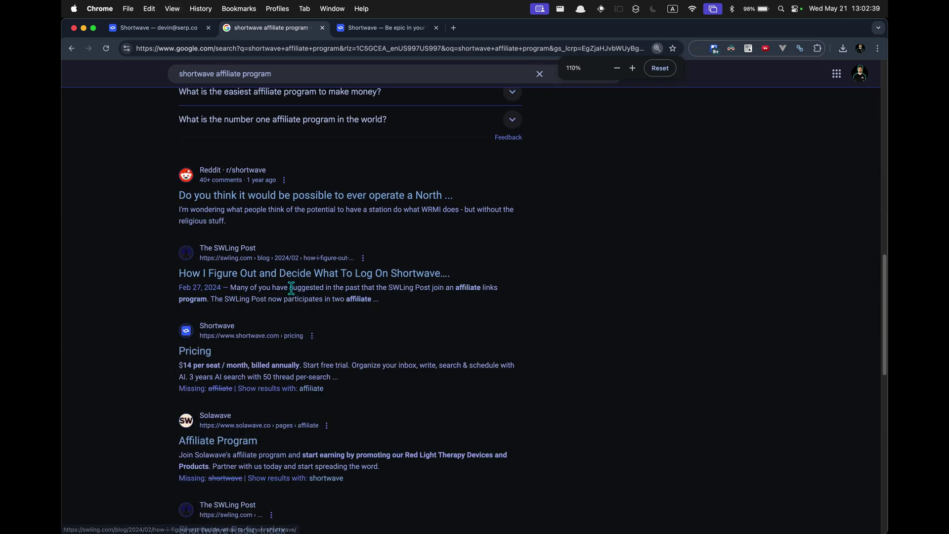
scroll(292, 291, "down", 2)
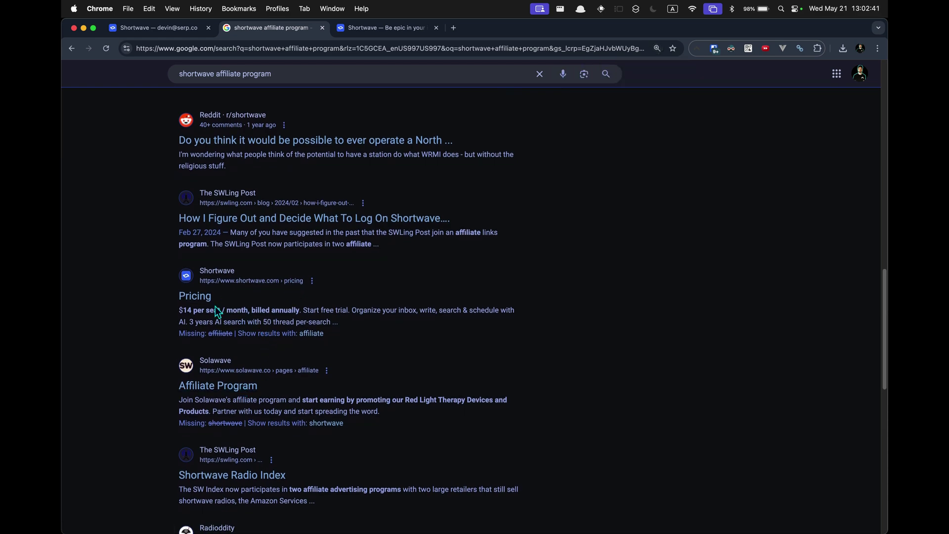
scroll(207, 304, "down", 4)
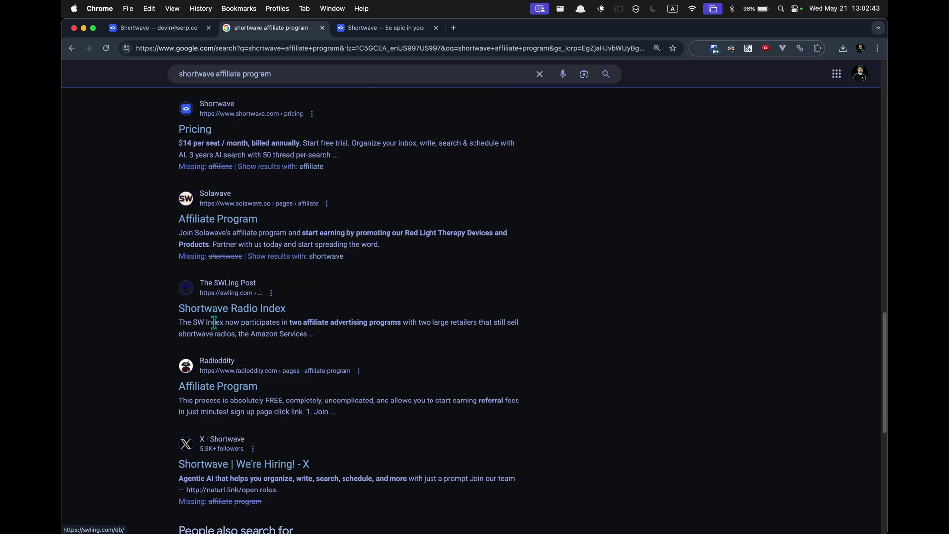
left_click(217, 386, "super")
key("super+w")
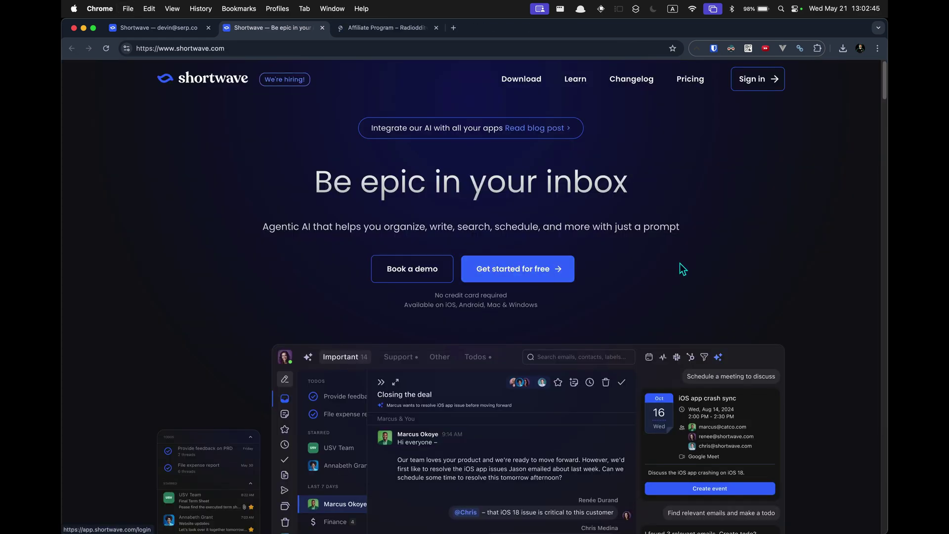
Step: Review the Radioddity affiliate page, open The Shortwave Method guide, then return to the inbox
left_click(400, 30)
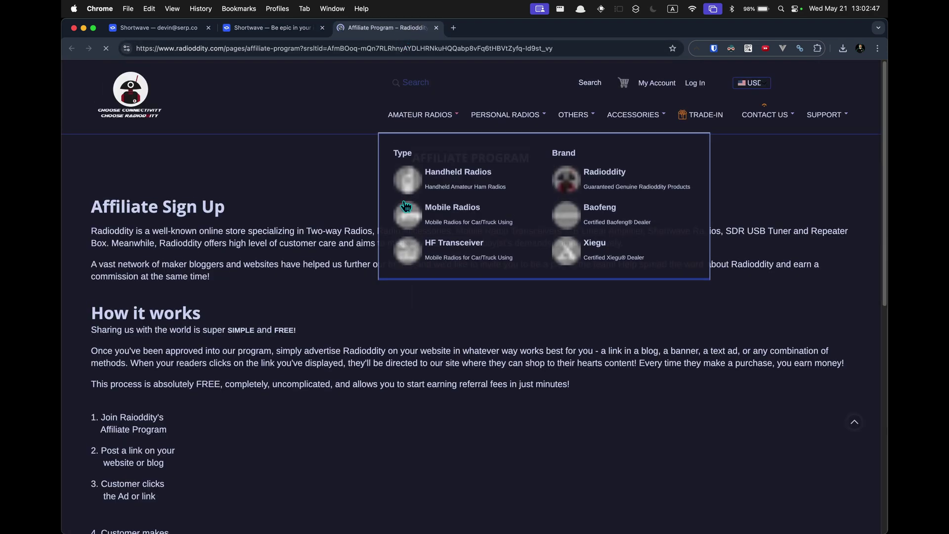
scroll(293, 329, "down", 10)
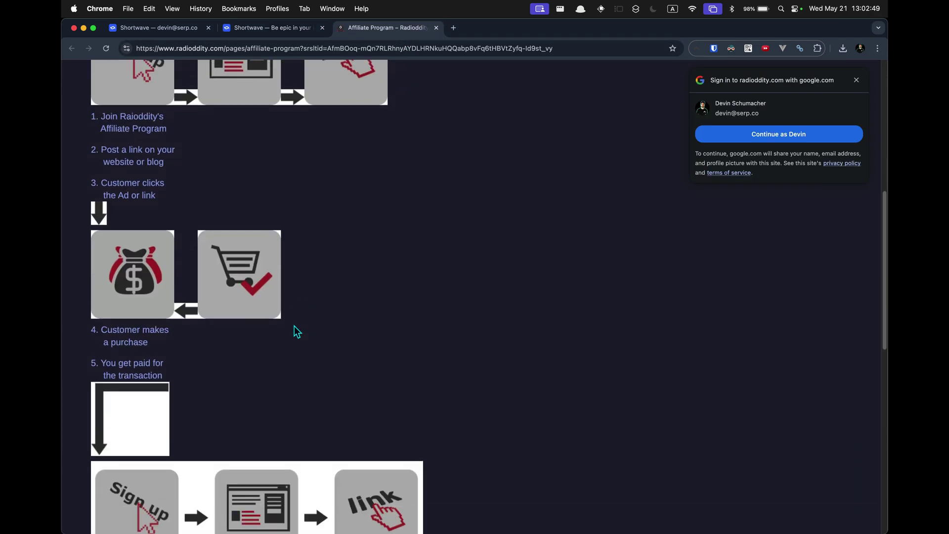
scroll(293, 329, "up", 10)
key("super+w")
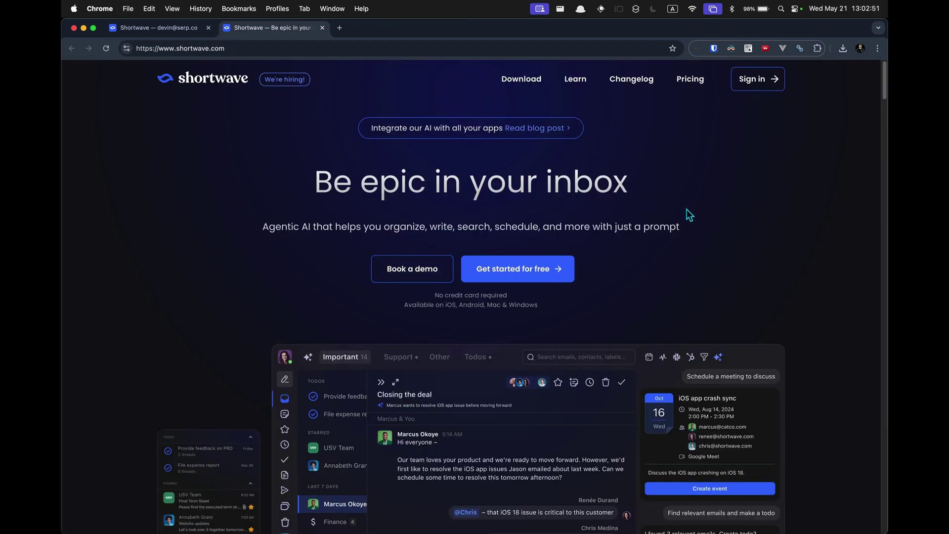
left_click(575, 80)
scroll(473, 144, "down", 10)
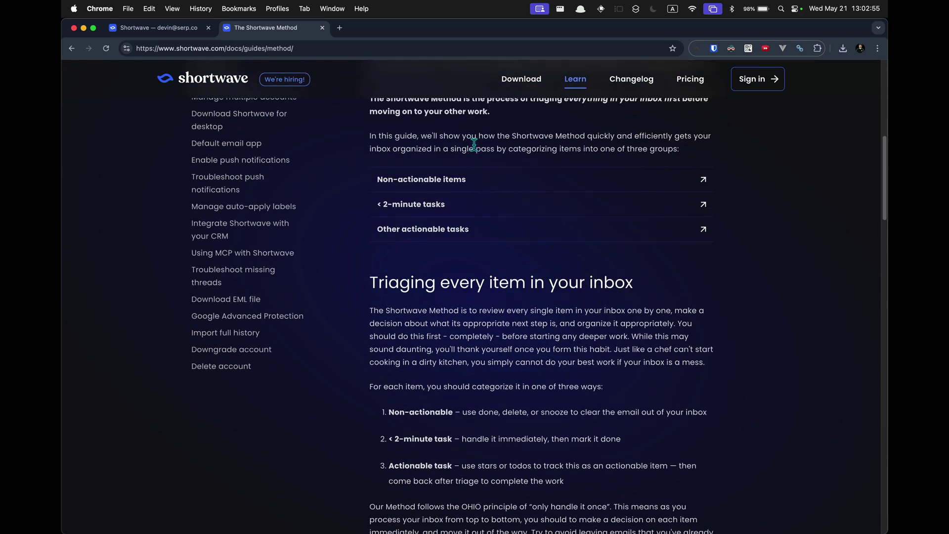
scroll(474, 144, "up", 10)
key("ctrl+shift+Tab")
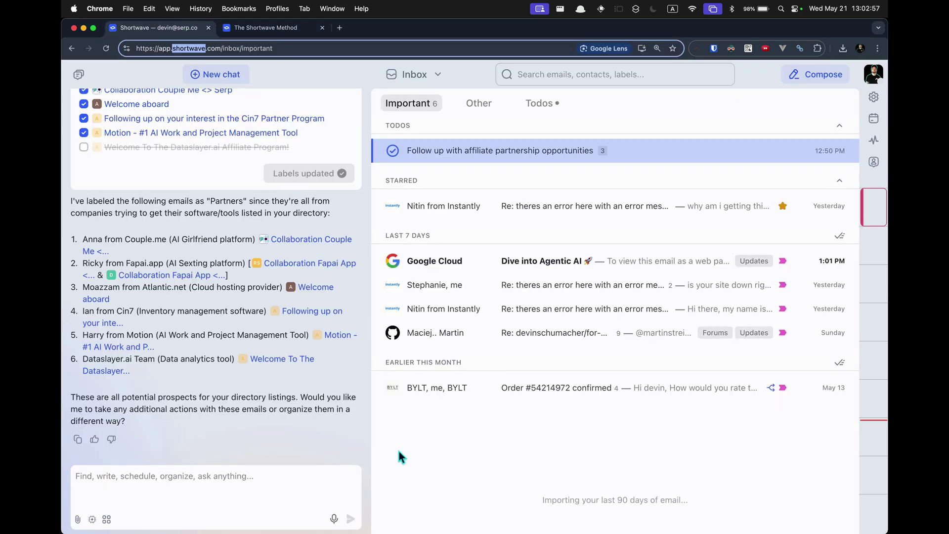